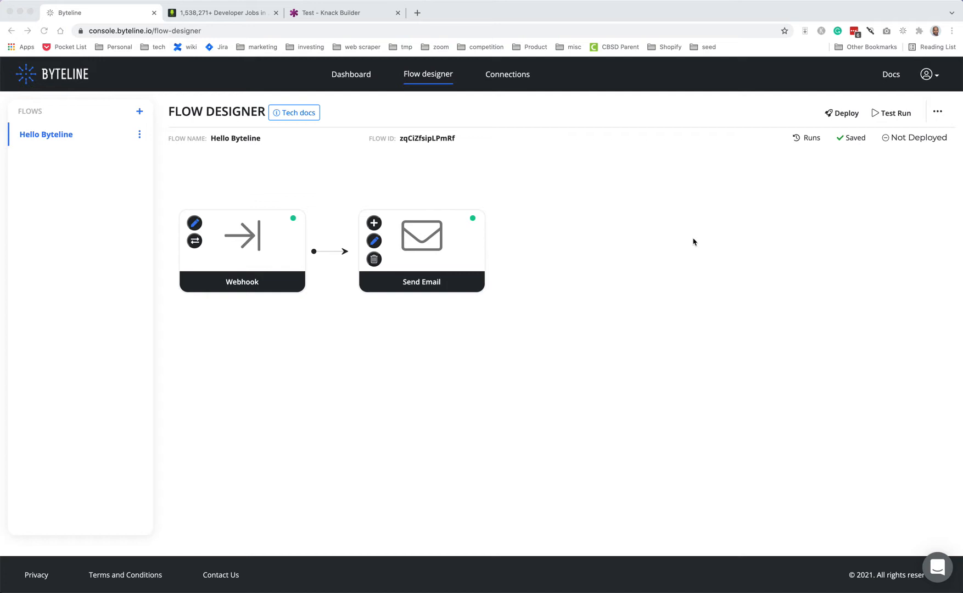
Review the developer job listings on ZipRecruiter and the JobBoard records table in Knack.
{"action": "left_click", "coordinate": [209, 12]}
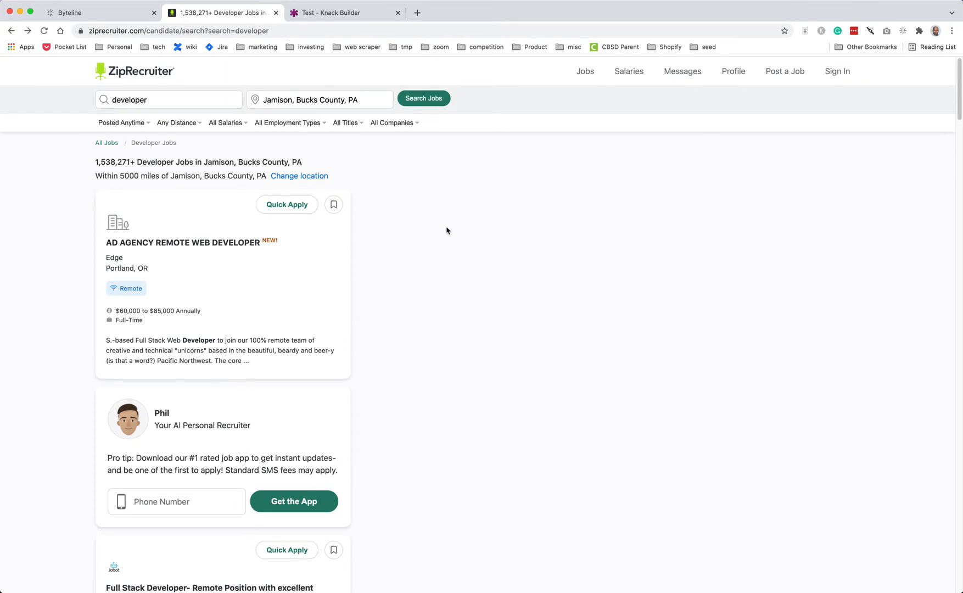
{"action": "scroll", "coordinate": [406, 318], "scroll_direction": "down", "scroll_amount": 5}
{"action": "scroll", "coordinate": [414, 316], "scroll_direction": "up", "scroll_amount": 5}
{"action": "left_click", "coordinate": [344, 19]}
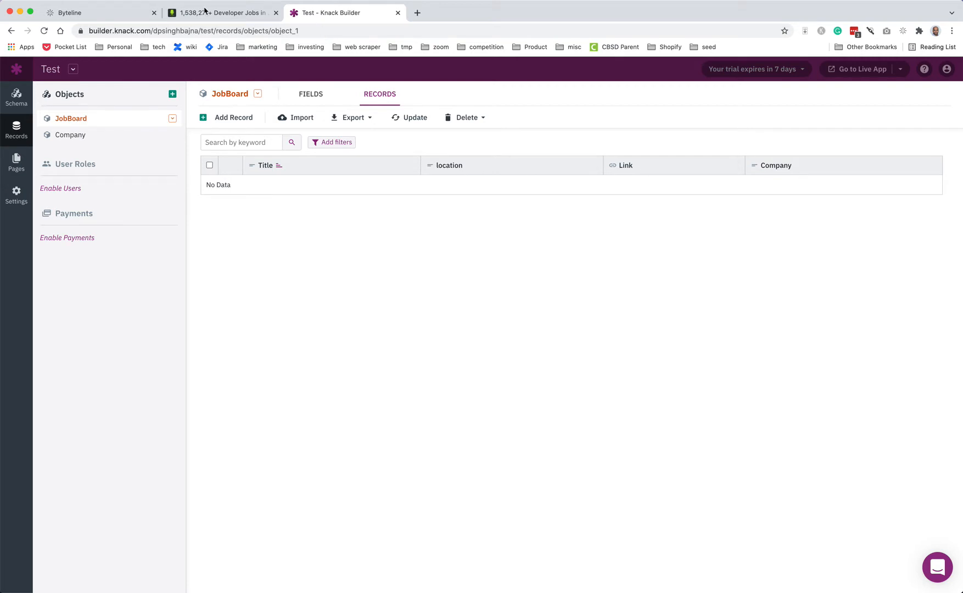
{"action": "left_click", "coordinate": [223, 13]}
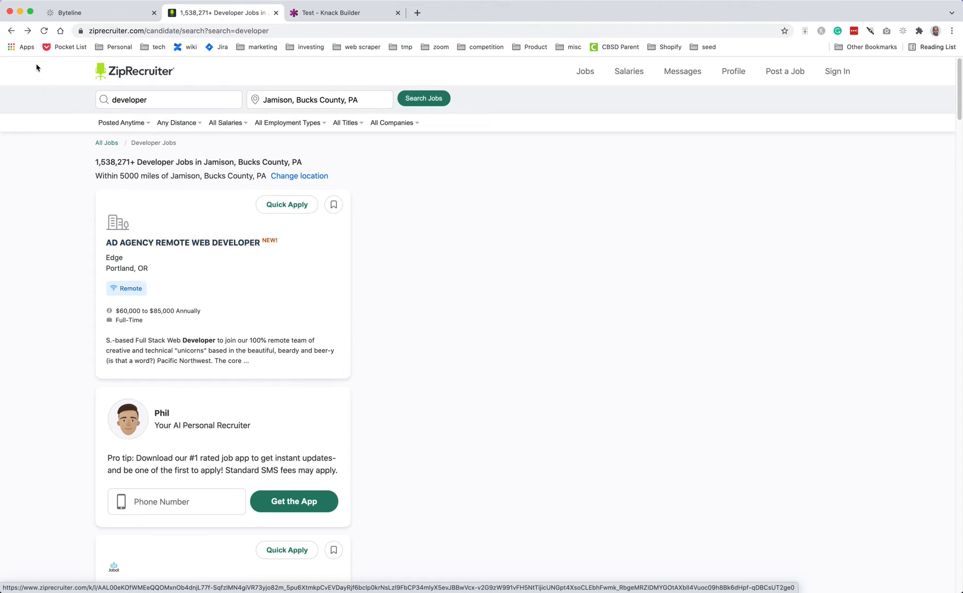
In Byteline, create a new flow named "job board" with the Scheduler trigger.
{"action": "left_click", "coordinate": [104, 18]}
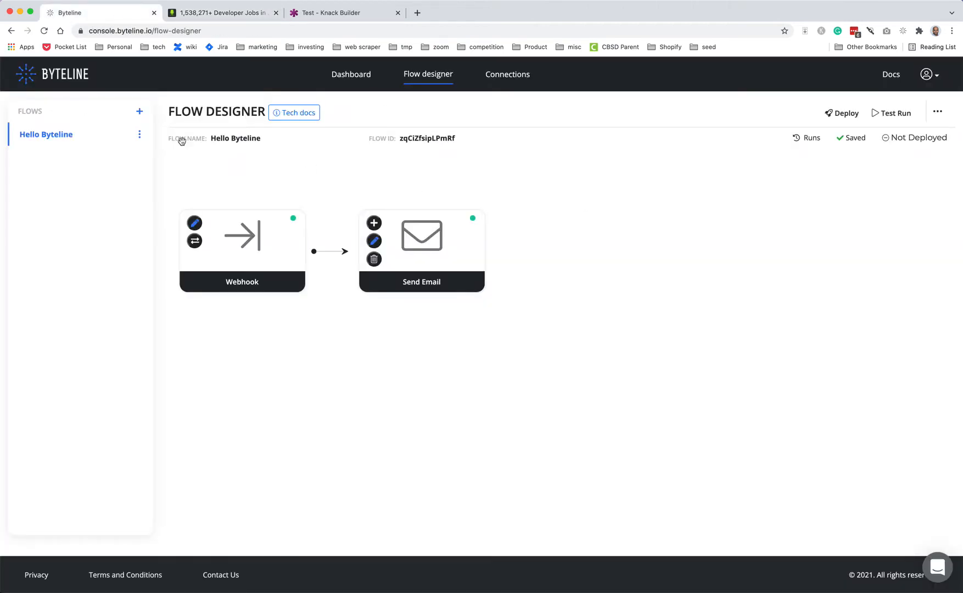
{"action": "left_click", "coordinate": [140, 111]}
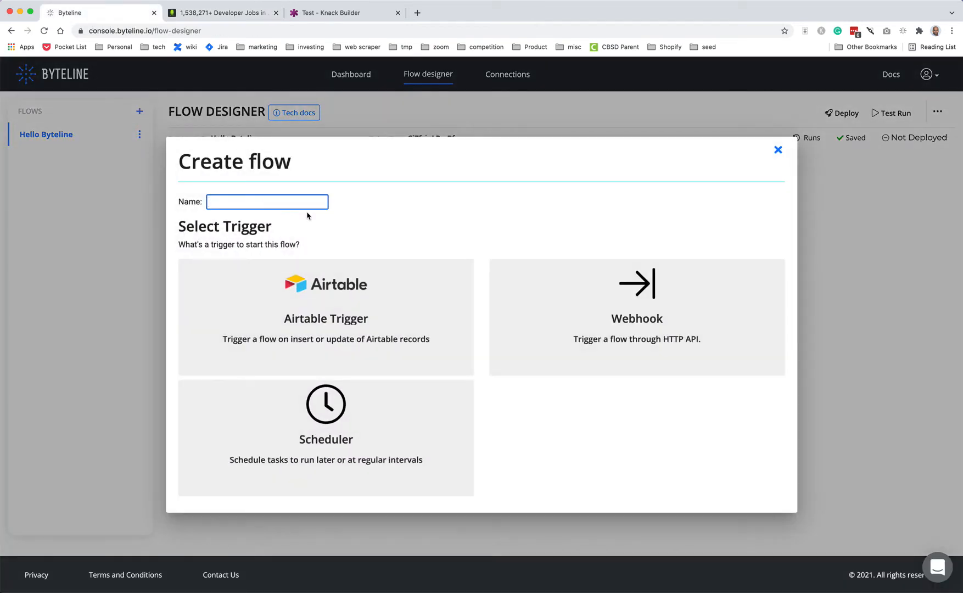
{"action": "type", "text": "job bao"}
{"action": "key", "text": "BackSpace"}
{"action": "type", "text": "oard"}
{"action": "left_click", "coordinate": [356, 436]}
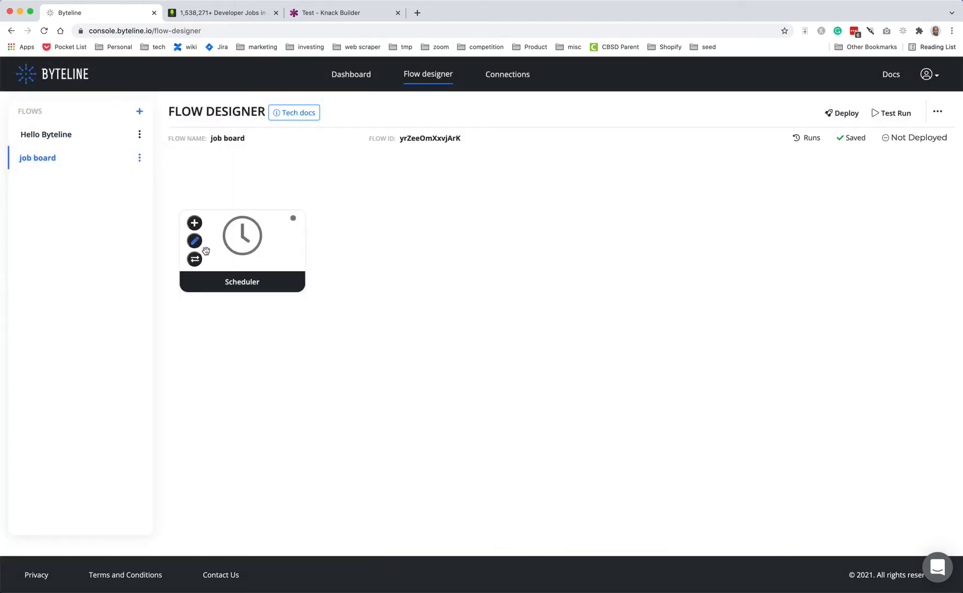
Save the Scheduler node with its default weekly schedule and add a Web Scraper node after it.
{"action": "left_click", "coordinate": [195, 241]}
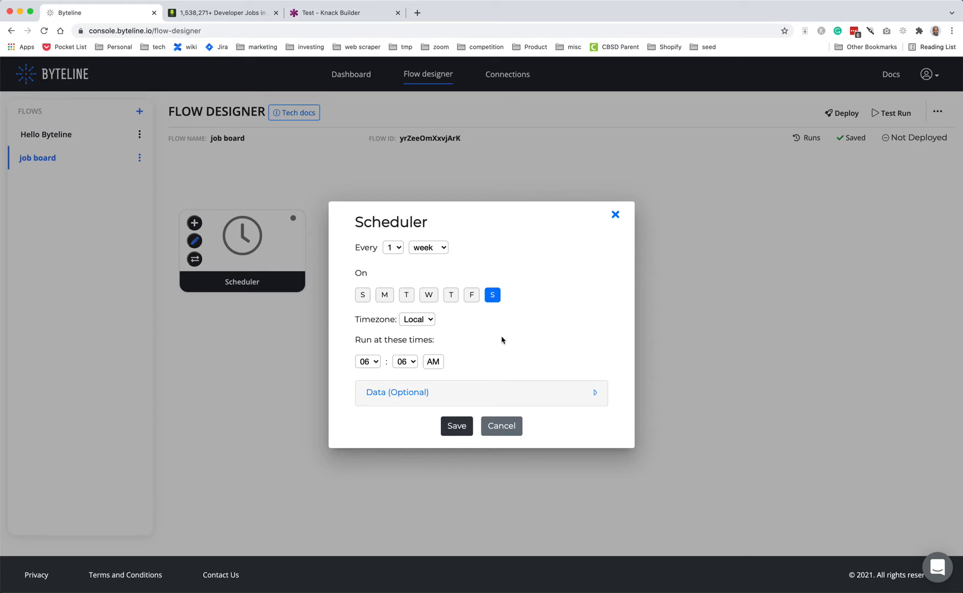
{"action": "left_click", "coordinate": [456, 426]}
{"action": "left_click", "coordinate": [195, 223]}
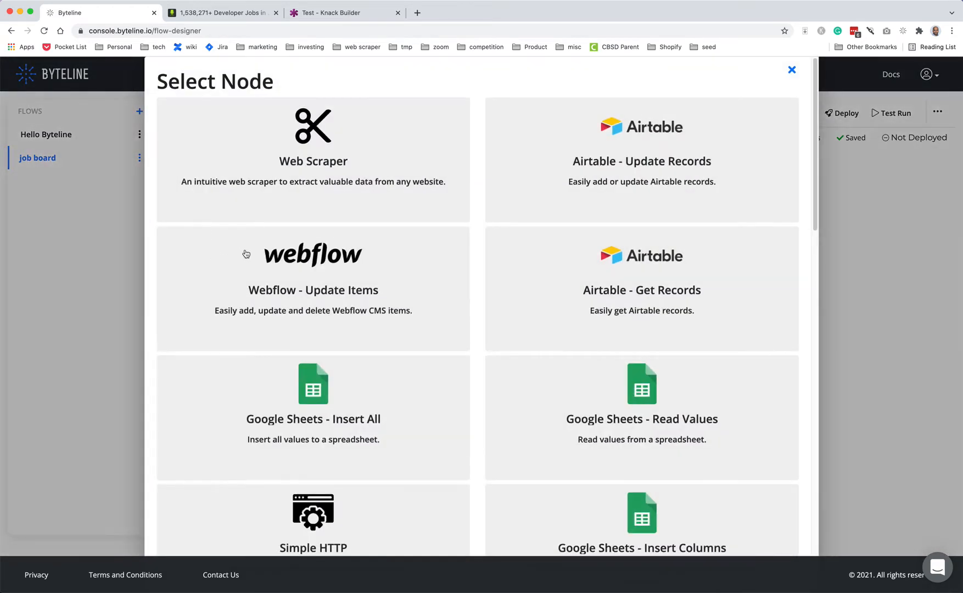
{"action": "left_click", "coordinate": [299, 143]}
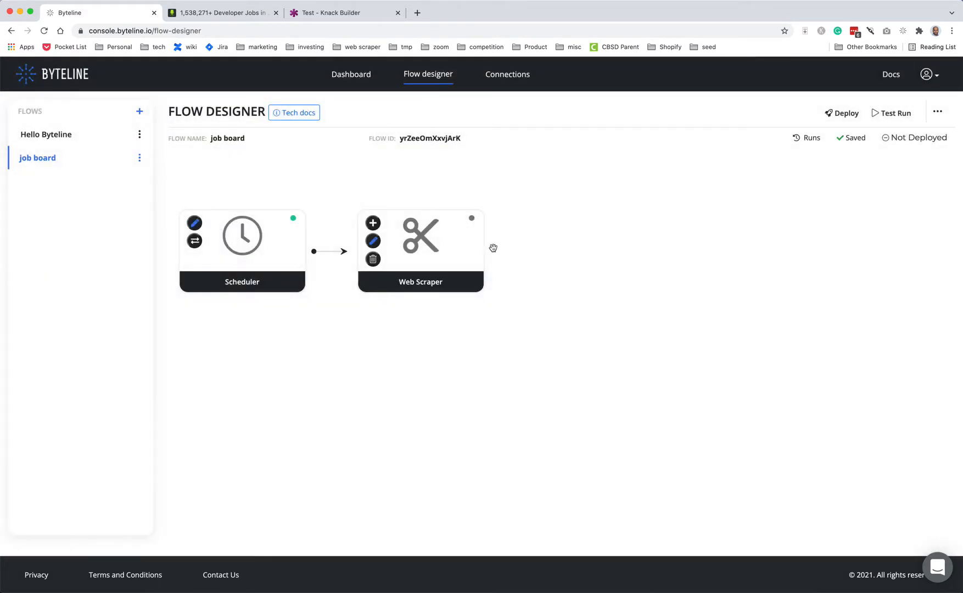
Open the Web Scraper node's settings, and enable the Byteline extension on the ZipRecruiter developer jobs page.
{"action": "left_click", "coordinate": [373, 241]}
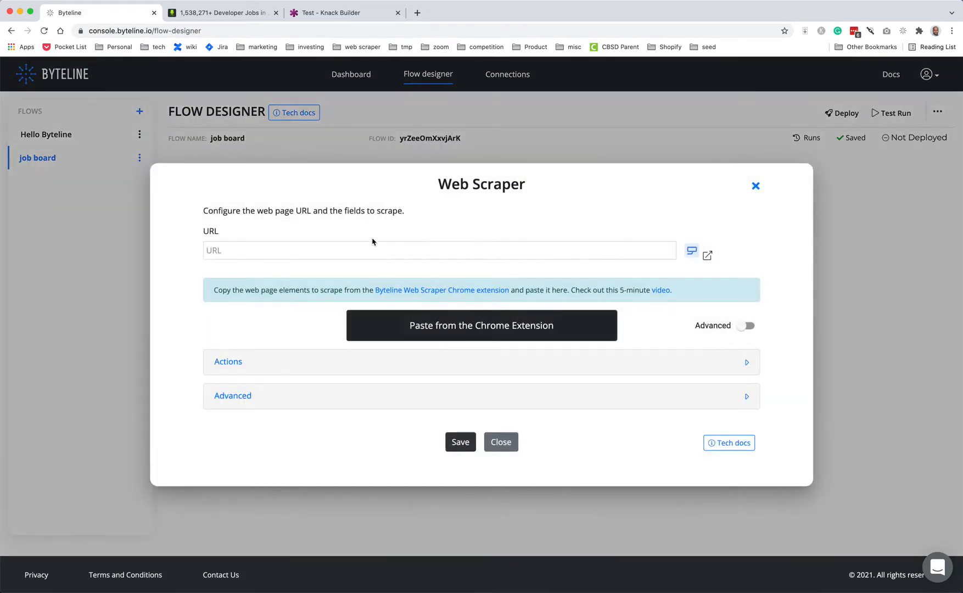
{"action": "left_click", "coordinate": [230, 14]}
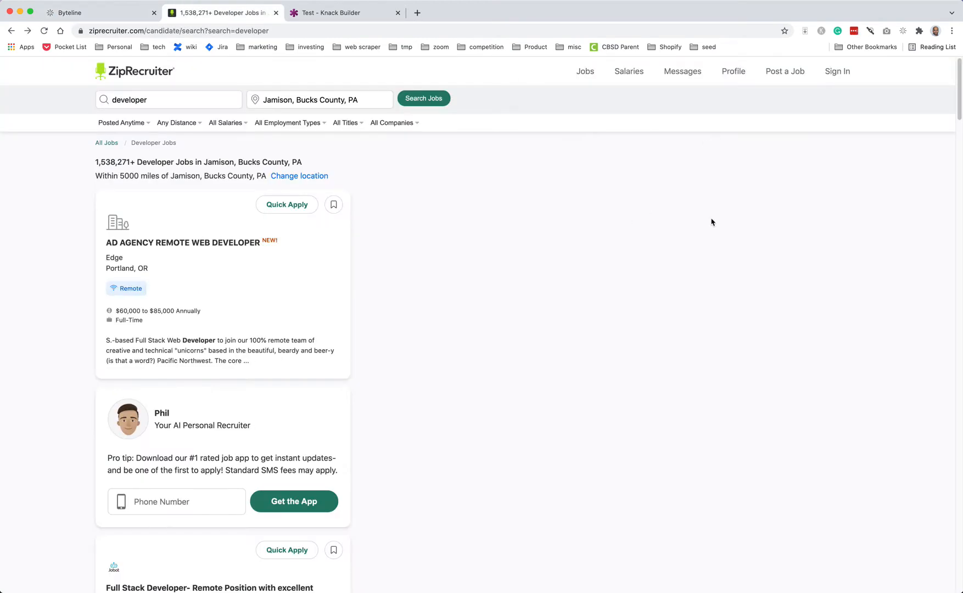
{"action": "left_click", "coordinate": [903, 31]}
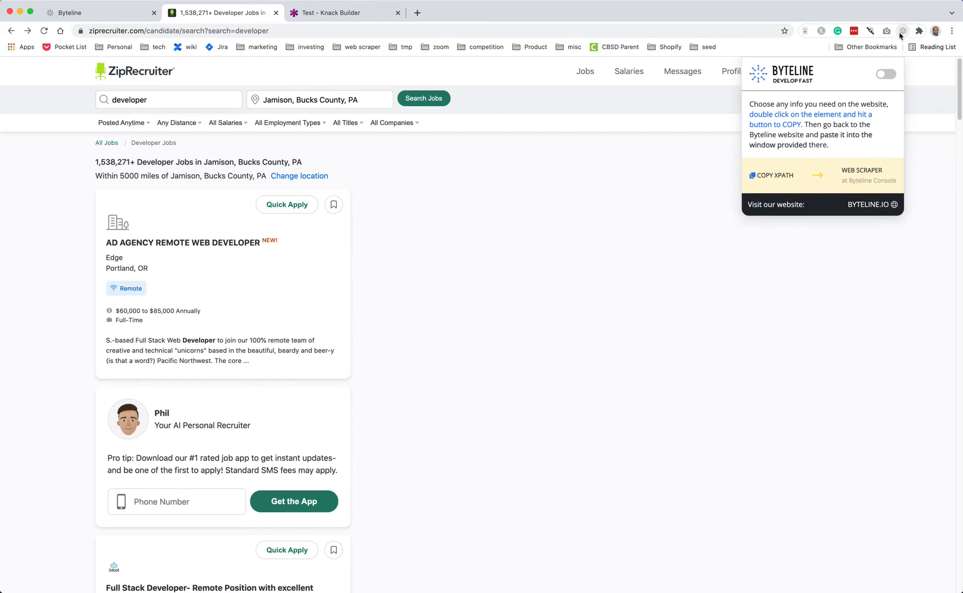
{"action": "left_click", "coordinate": [885, 75]}
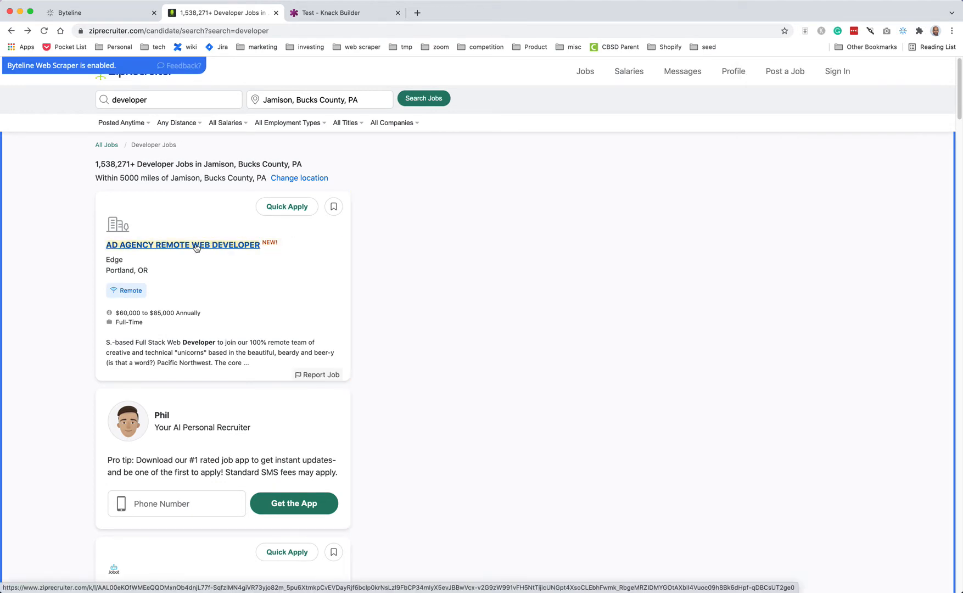
Copy the first job's title as a repeating text element and paste it into the Web Scraper as field "title" in an array named "jobs".
{"action": "left_click", "coordinate": [160, 248]}
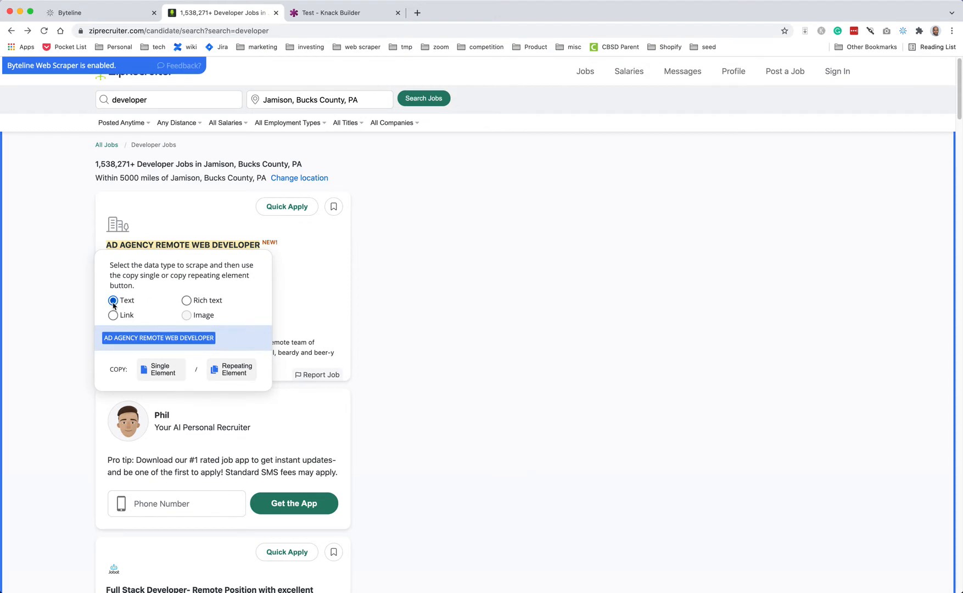
{"action": "left_click", "coordinate": [229, 374]}
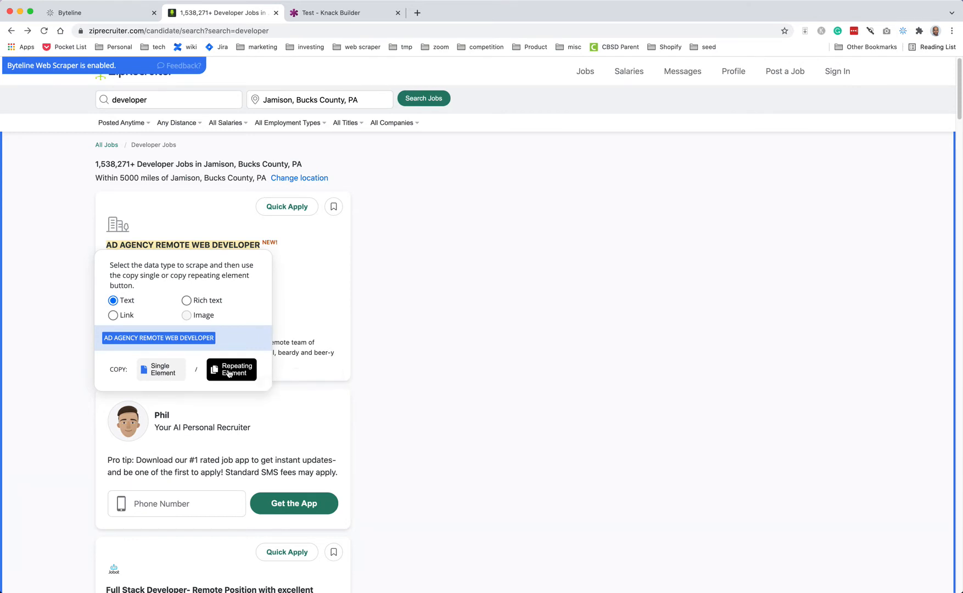
{"action": "left_click", "coordinate": [102, 18]}
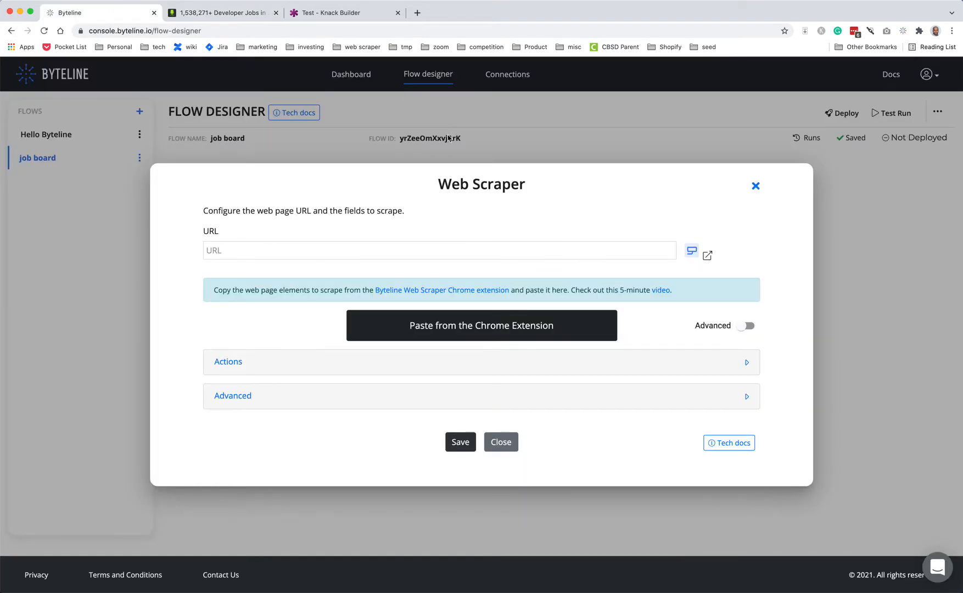
{"action": "left_click", "coordinate": [462, 327]}
{"action": "left_click", "coordinate": [505, 327]}
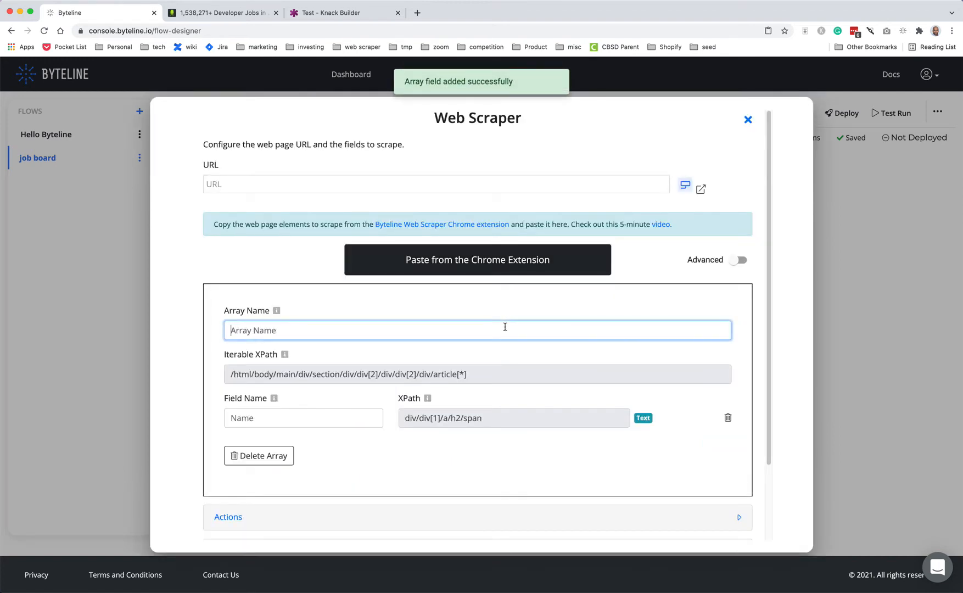
{"action": "type", "text": "jio"}
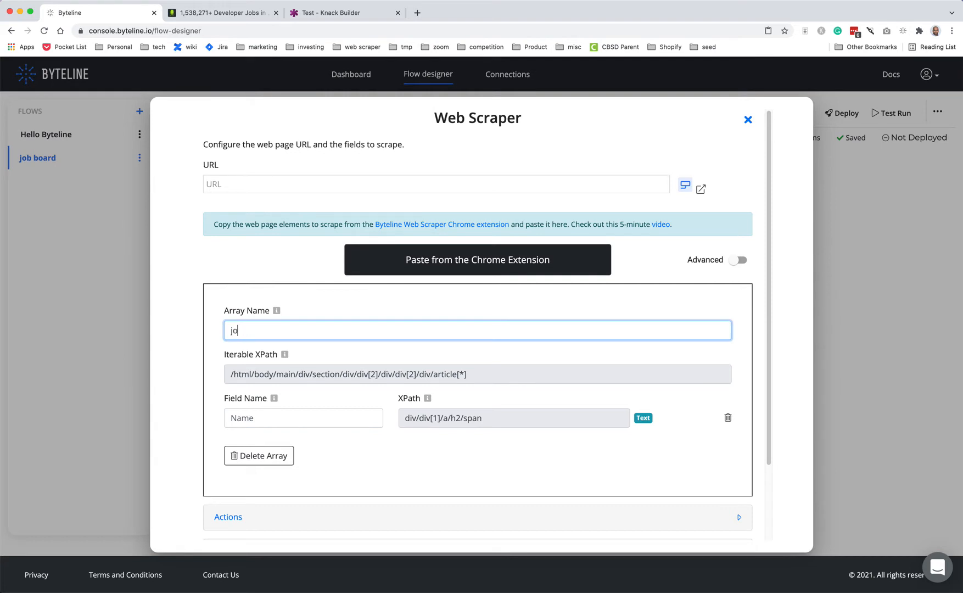
{"action": "type", "text": "bs"}
{"action": "left_click", "coordinate": [236, 418]}
{"action": "type", "text": "title"}
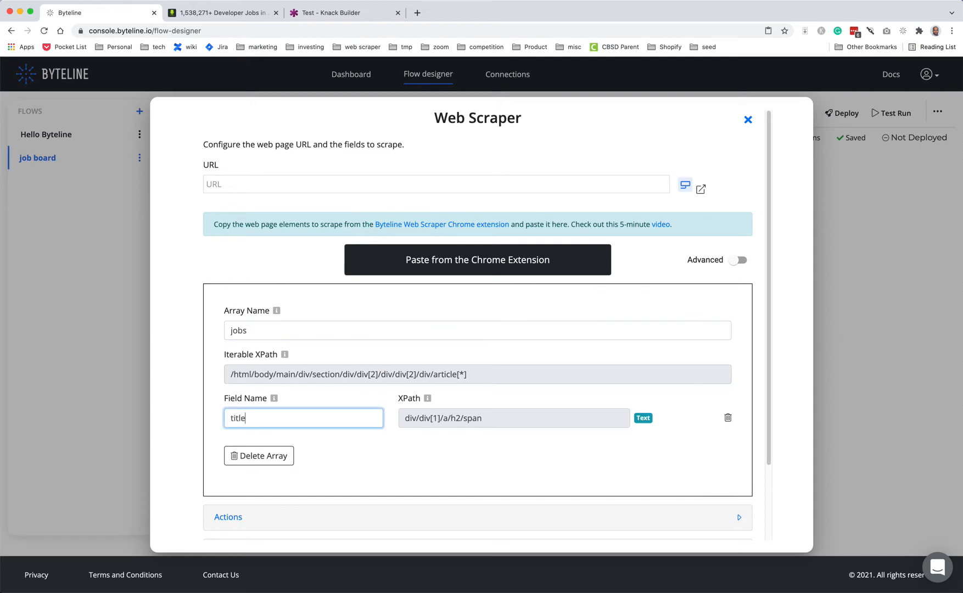
Copy the first job's company name from ZipRecruiter as a repeating text element and add it to the jobs array as field "company".
{"action": "left_click", "coordinate": [224, 13]}
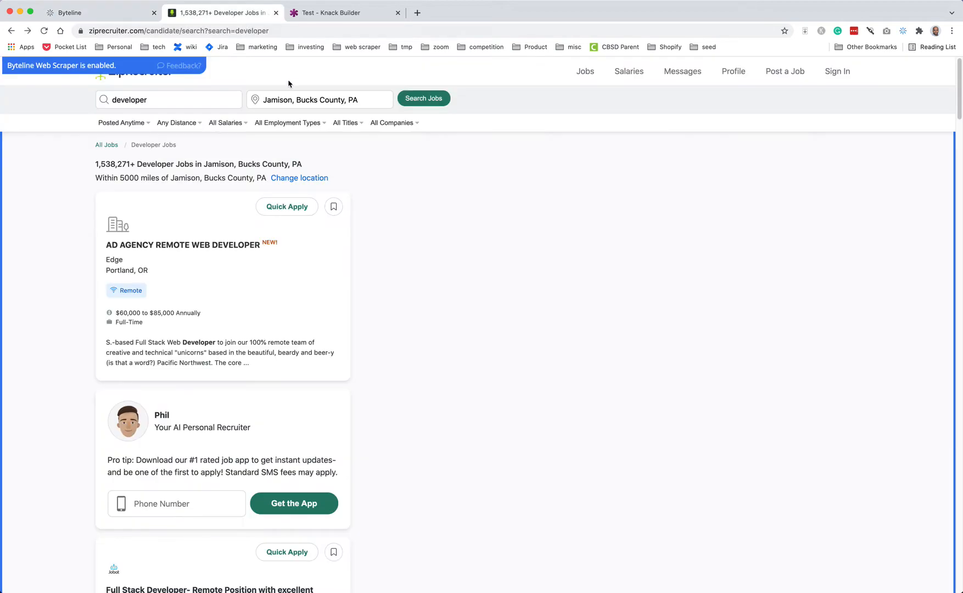
{"action": "left_click", "coordinate": [115, 261]}
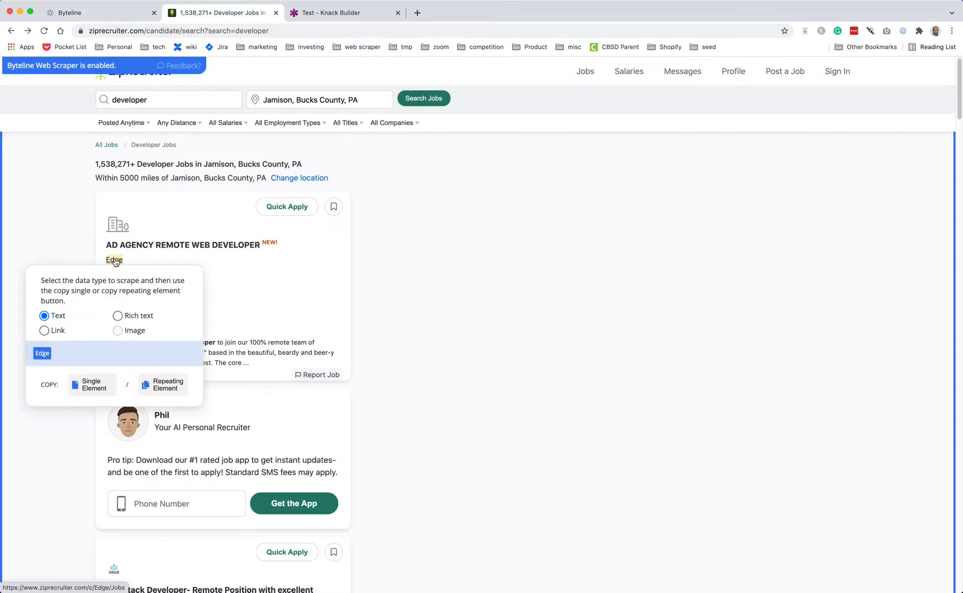
{"action": "left_click", "coordinate": [163, 384]}
{"action": "left_click", "coordinate": [70, 12]}
{"action": "left_click", "coordinate": [395, 269]}
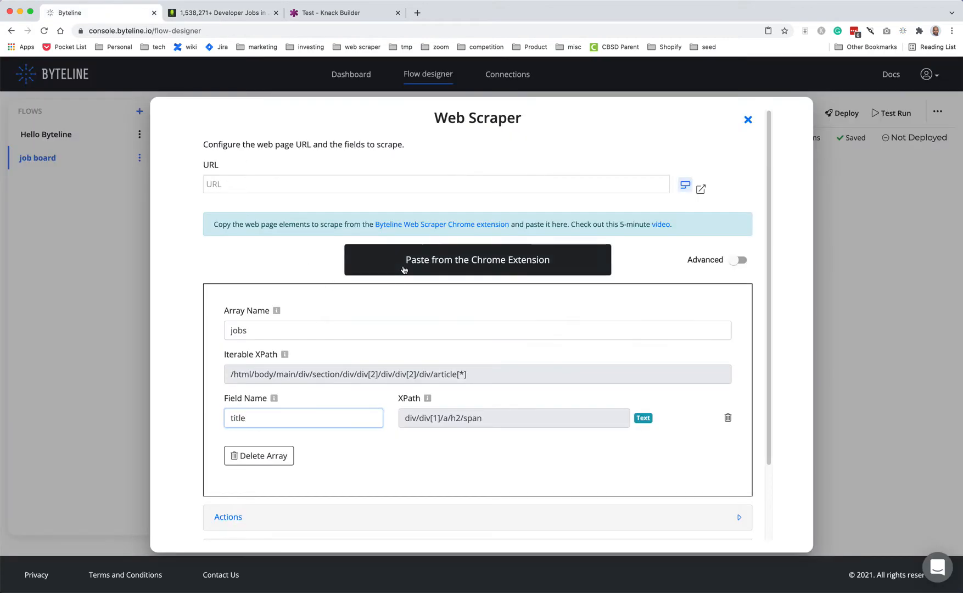
{"action": "left_click", "coordinate": [265, 464]}
{"action": "type", "text": "company"}
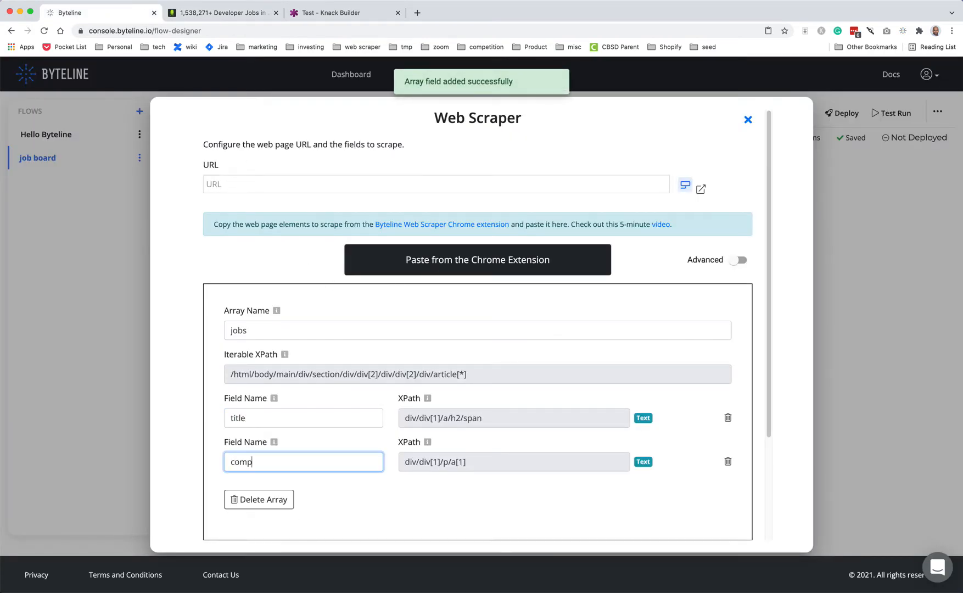
Copy the first job title's link from ZipRecruiter as a repeating element and add it to the jobs array as field "link".
{"action": "left_click", "coordinate": [222, 12]}
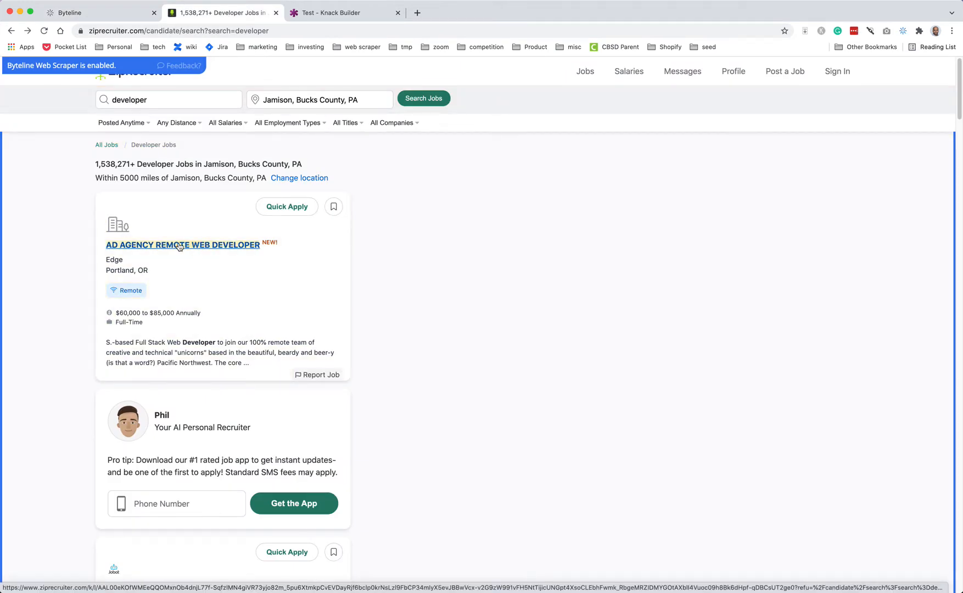
{"action": "left_click", "coordinate": [179, 246]}
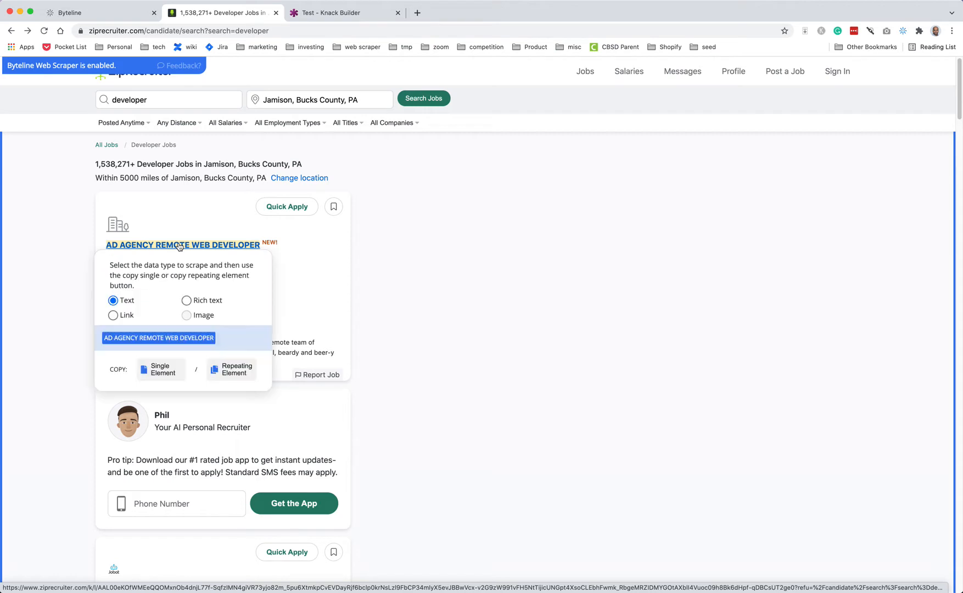
{"action": "left_click", "coordinate": [122, 317]}
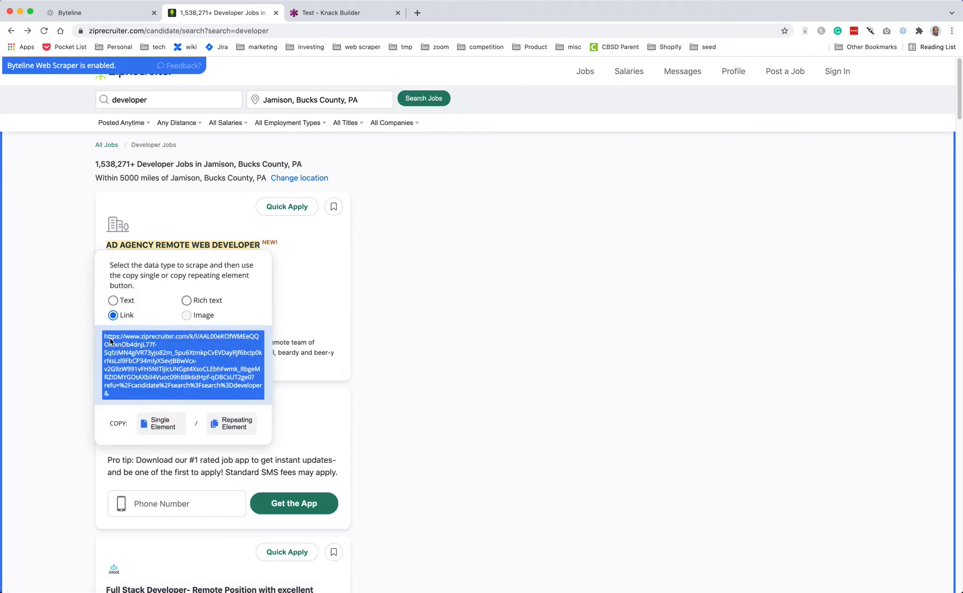
{"action": "left_click", "coordinate": [234, 427]}
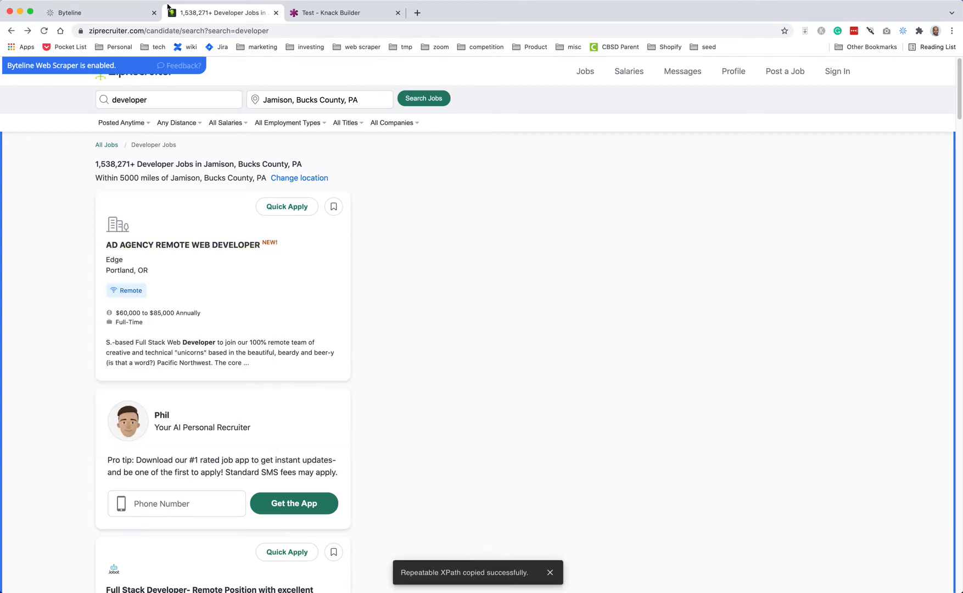
{"action": "left_click", "coordinate": [159, 11]}
{"action": "left_click", "coordinate": [423, 273]}
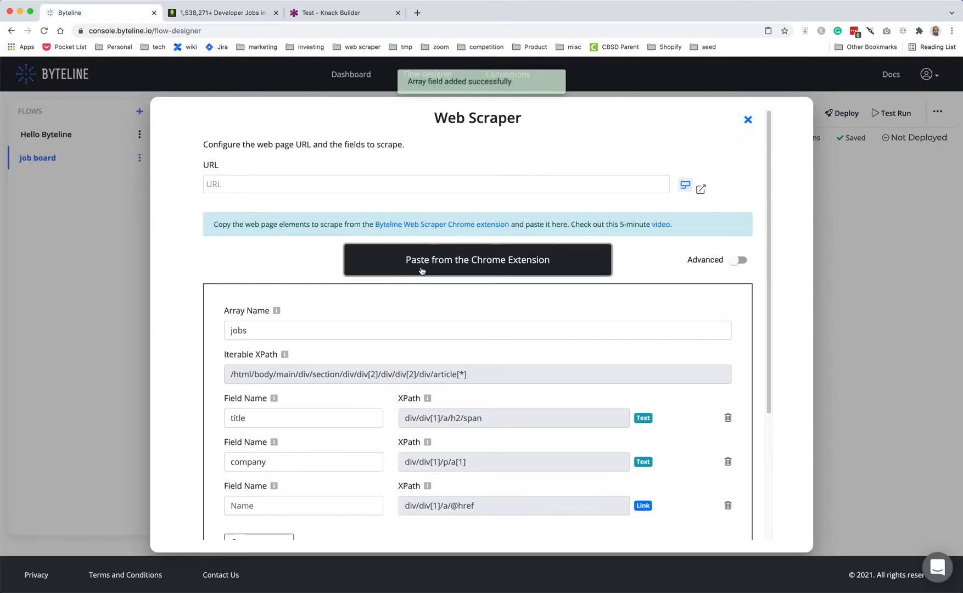
{"action": "left_click", "coordinate": [314, 504]}
{"action": "type", "text": "link"}
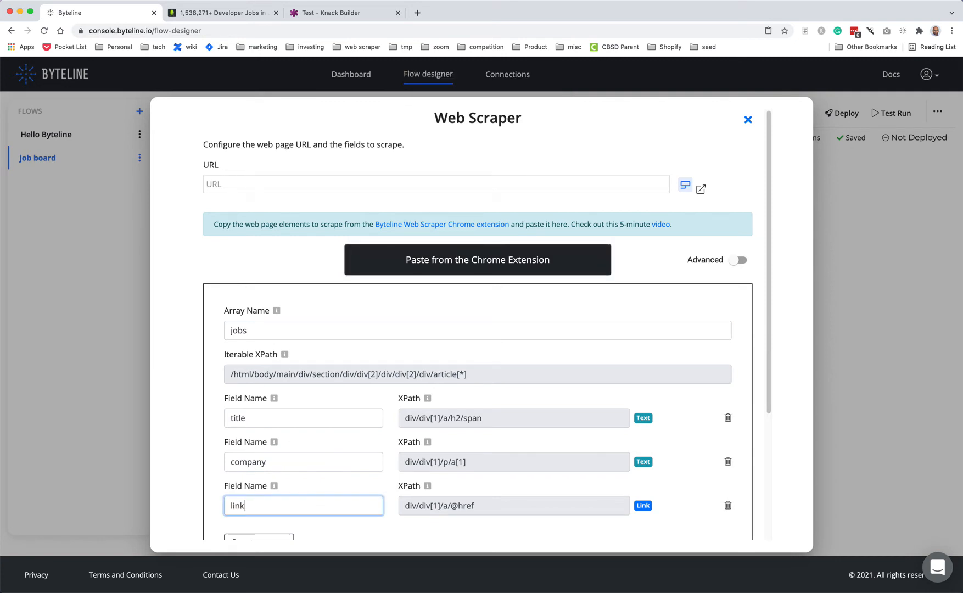
Copy the first job's location from ZipRecruiter as a repeating text element and add it to the jobs array as field "location".
{"action": "left_click", "coordinate": [215, 15]}
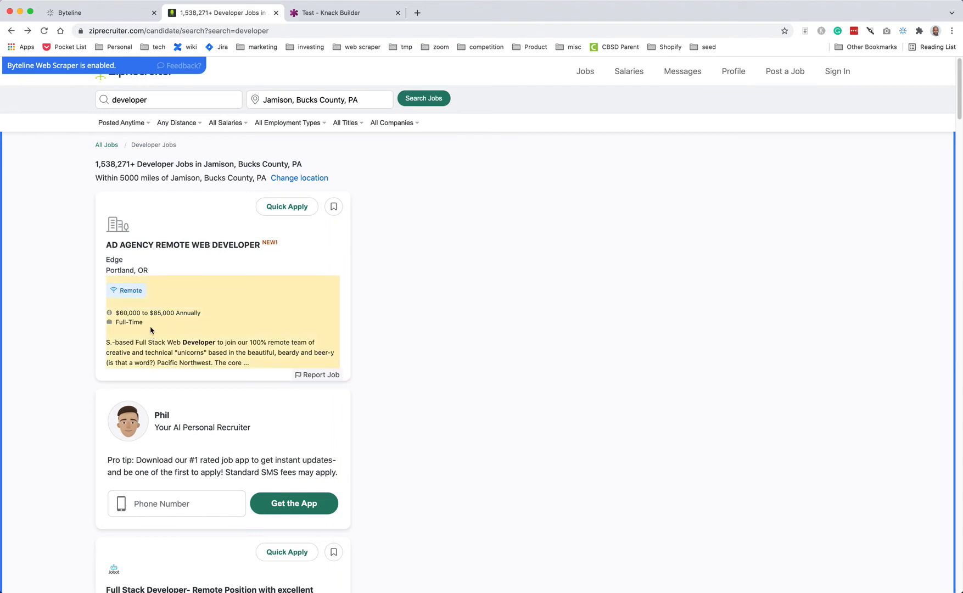
{"action": "left_click", "coordinate": [137, 273]}
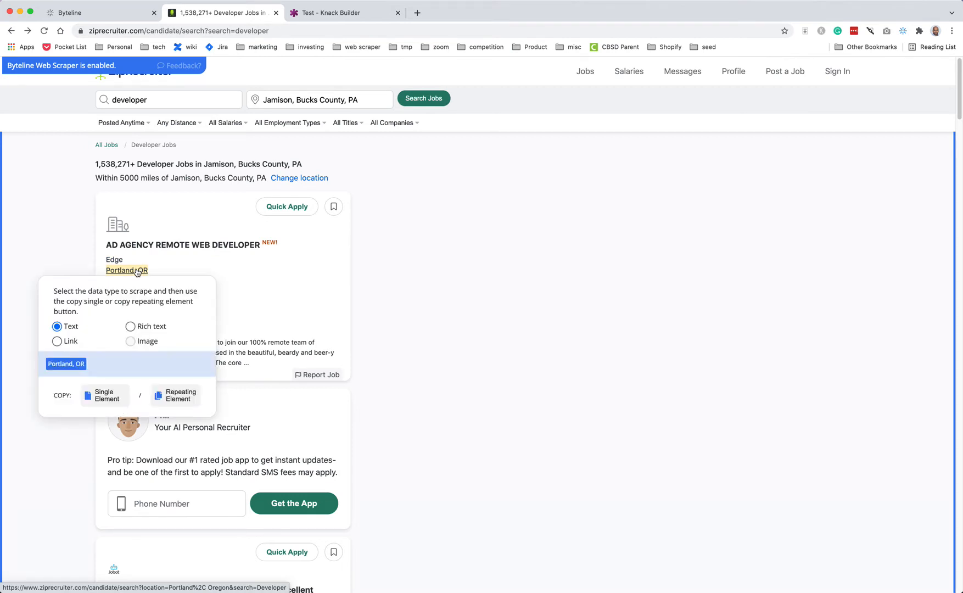
{"action": "left_click", "coordinate": [172, 403]}
{"action": "left_click", "coordinate": [88, 12]}
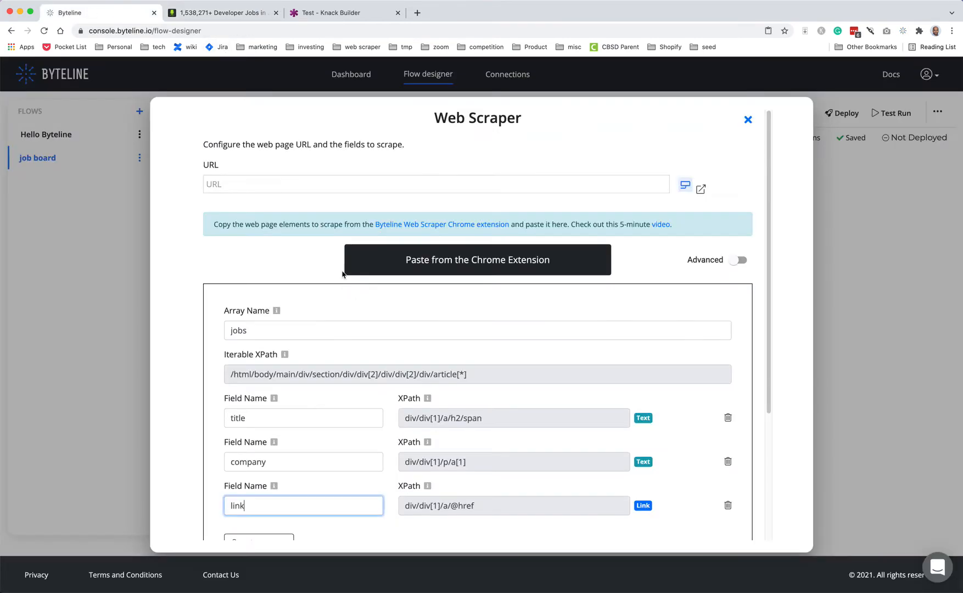
{"action": "left_click", "coordinate": [398, 262]}
{"action": "scroll", "coordinate": [301, 436], "scroll_direction": "down", "scroll_amount": 5}
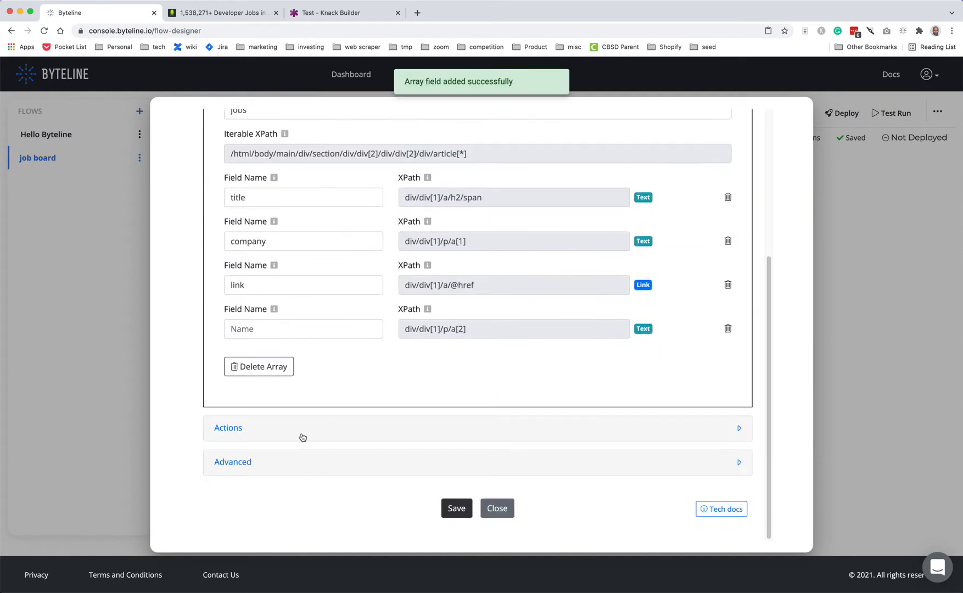
{"action": "left_click", "coordinate": [265, 333]}
{"action": "type", "text": "location"}
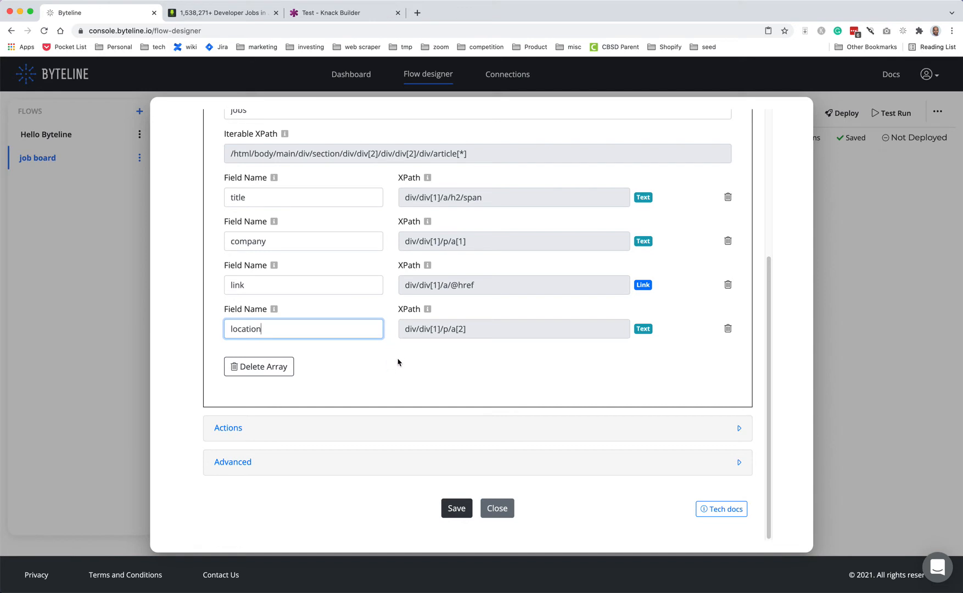
{"action": "left_click", "coordinate": [384, 379]}
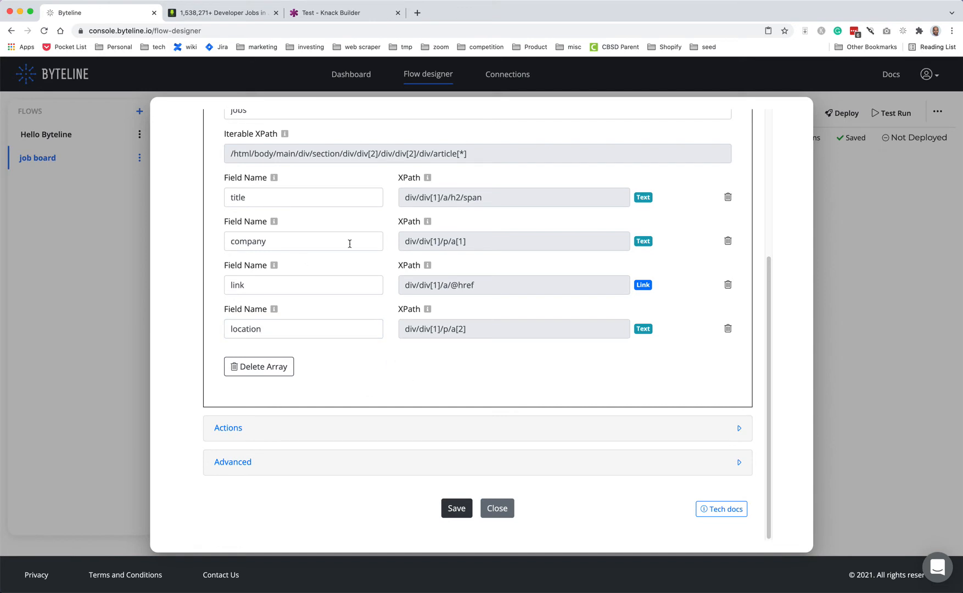
{"action": "left_click", "coordinate": [242, 12]}
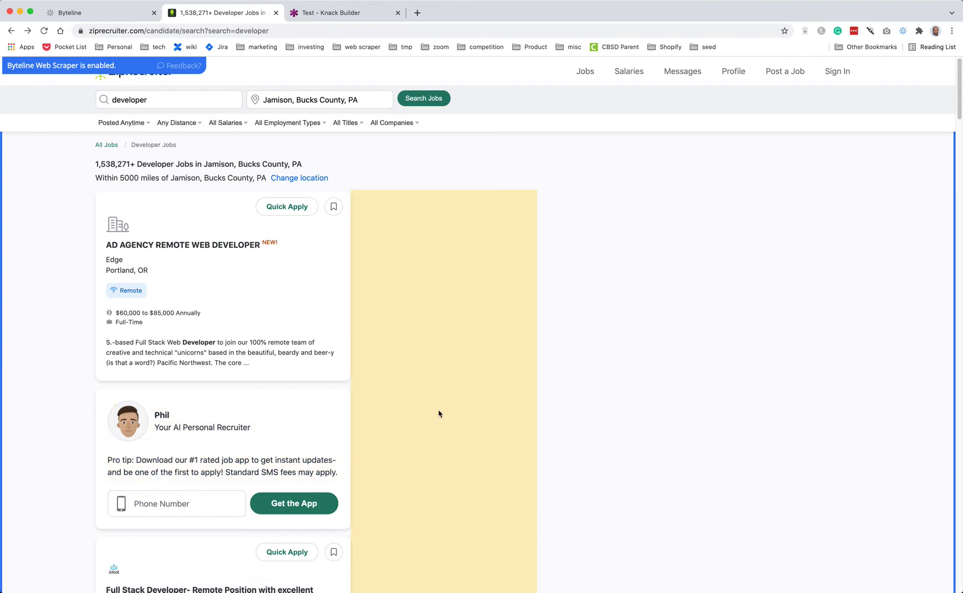
{"action": "scroll", "coordinate": [430, 408], "scroll_direction": "down", "scroll_amount": 1}
{"action": "left_click", "coordinate": [77, 18]}
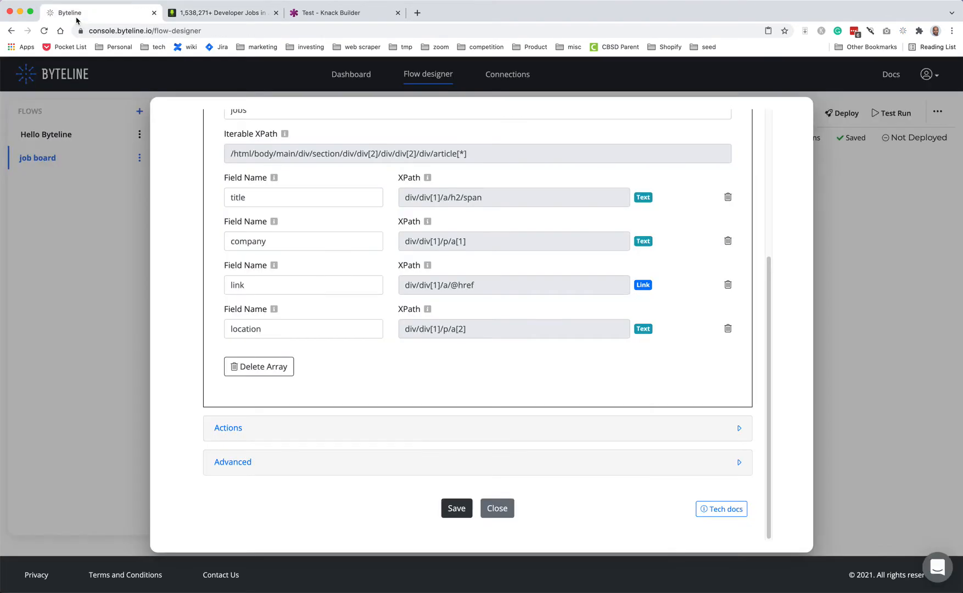
{"action": "scroll", "coordinate": [541, 406], "scroll_direction": "up", "scroll_amount": 5}
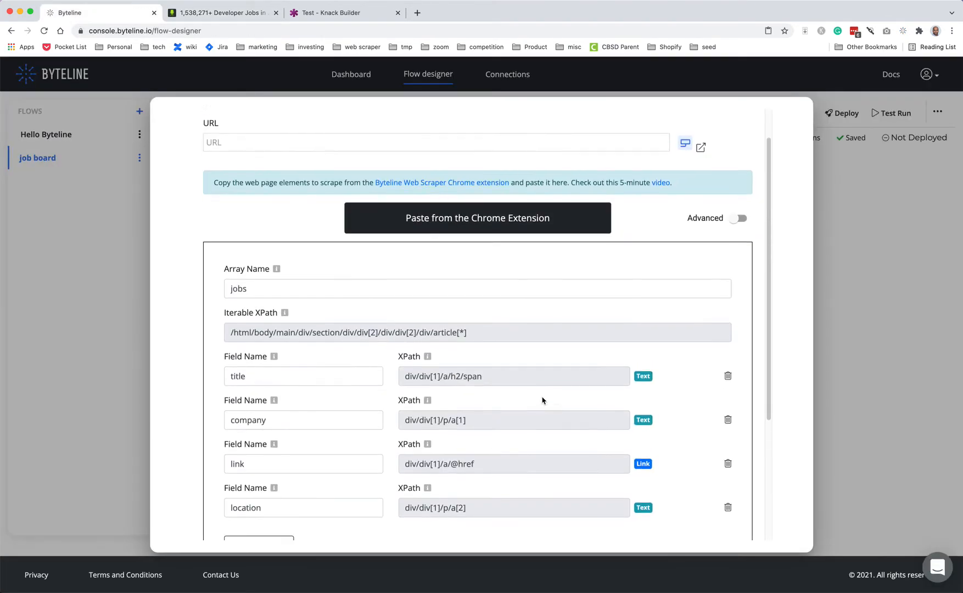
{"action": "left_click", "coordinate": [213, 13]}
{"action": "left_click", "coordinate": [213, 30]}
{"action": "key", "text": "cmd+c"}
{"action": "left_click", "coordinate": [104, 13]}
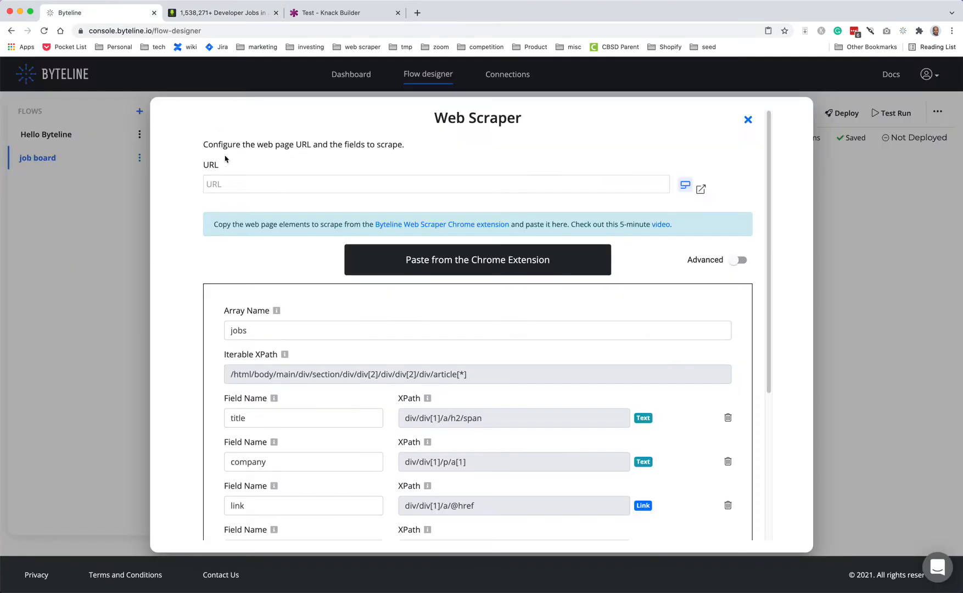
{"action": "left_click", "coordinate": [228, 184]}
{"action": "key", "text": "cmd+v"}
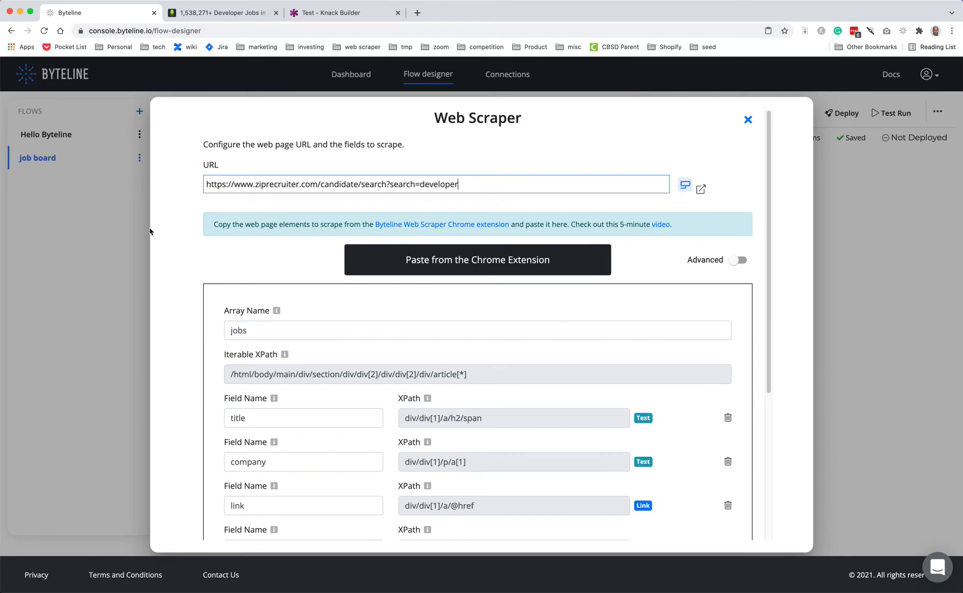
Save the Web Scraper configuration and start a test run of the job board flow.
{"action": "left_click", "coordinate": [157, 234]}
{"action": "scroll", "coordinate": [312, 327], "scroll_direction": "down", "scroll_amount": 5}
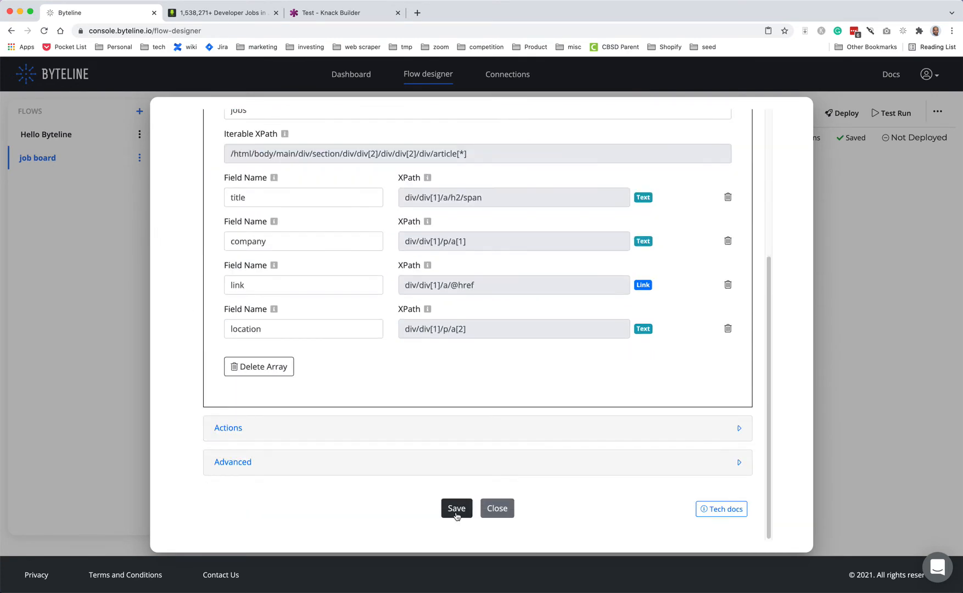
{"action": "left_click", "coordinate": [456, 514]}
{"action": "left_click", "coordinate": [898, 113]}
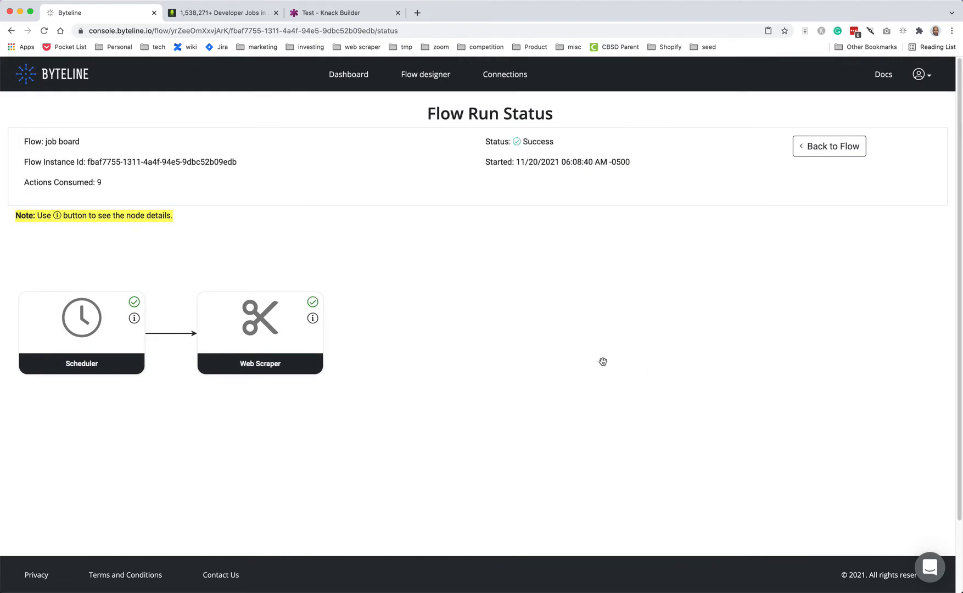
Examine the Web Scraper node's output from the test run through to its end, and return to the flow.
{"action": "left_click", "coordinate": [313, 318]}
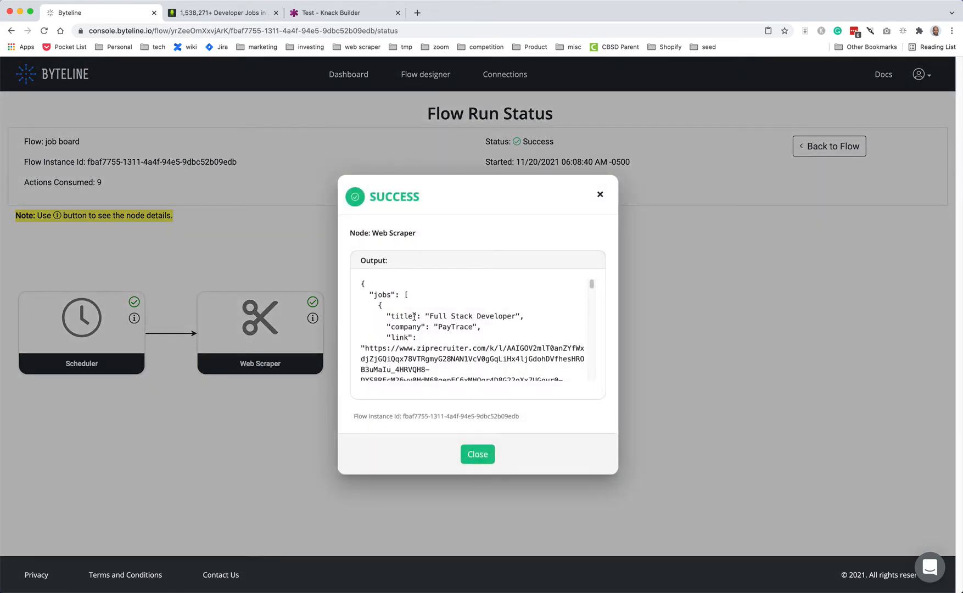
{"action": "scroll", "coordinate": [479, 341], "scroll_direction": "down", "scroll_amount": 3}
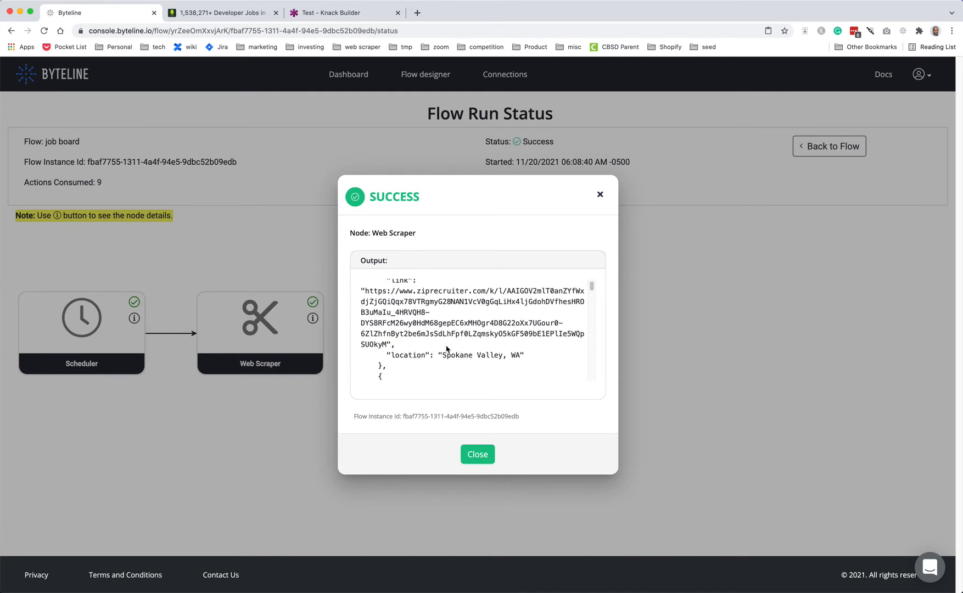
{"action": "scroll", "coordinate": [570, 291], "scroll_direction": "down", "scroll_amount": 1}
{"action": "left_click_drag", "start_coordinate": [594, 288], "coordinate": [598, 383]}
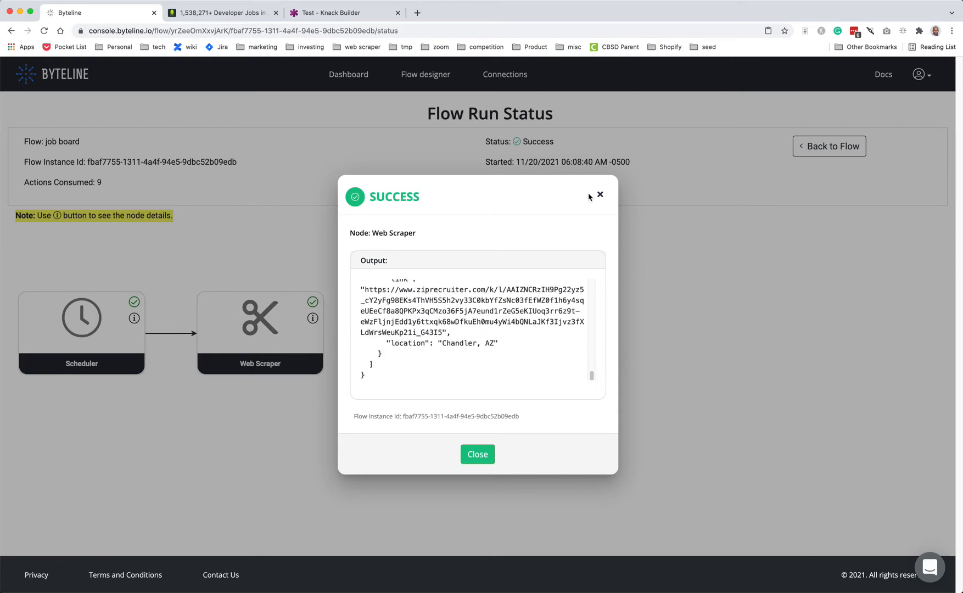
{"action": "left_click", "coordinate": [486, 454]}
{"action": "left_click", "coordinate": [818, 156]}
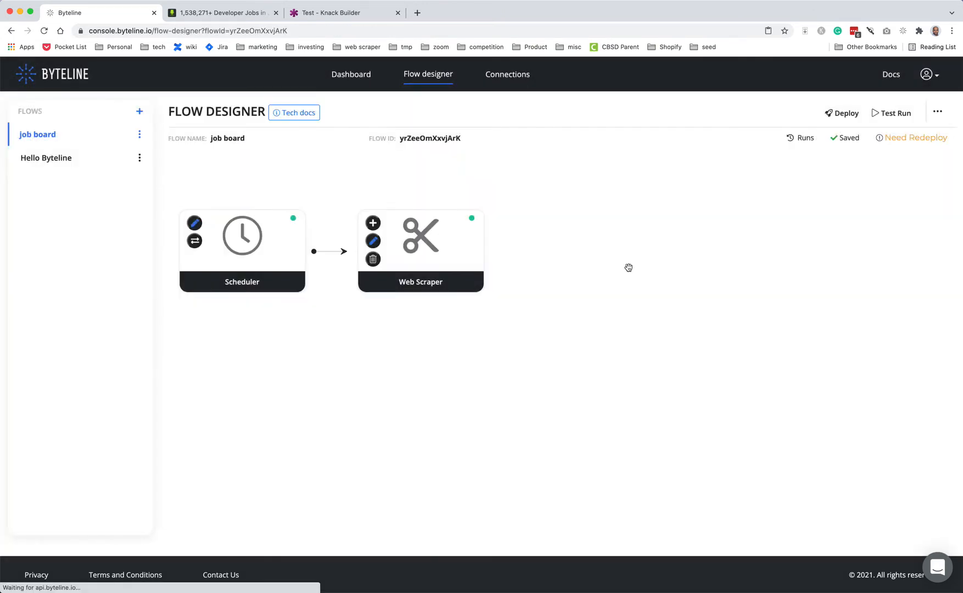
Add a Knack - Update Records node after the Web Scraper node.
{"action": "left_click", "coordinate": [373, 223]}
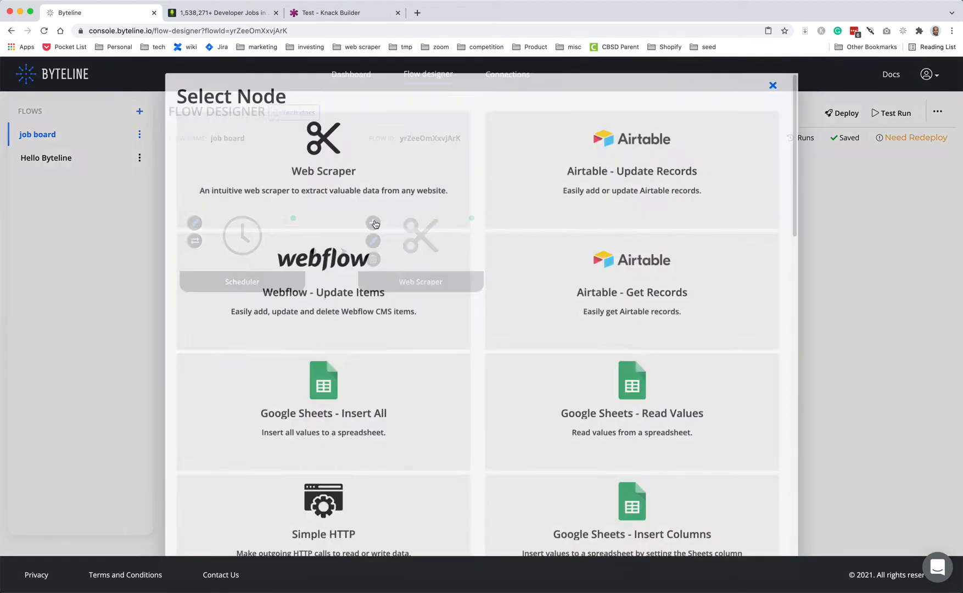
{"action": "scroll", "coordinate": [630, 274], "scroll_direction": "down", "scroll_amount": 3}
{"action": "scroll", "coordinate": [630, 274], "scroll_direction": "down", "scroll_amount": 10}
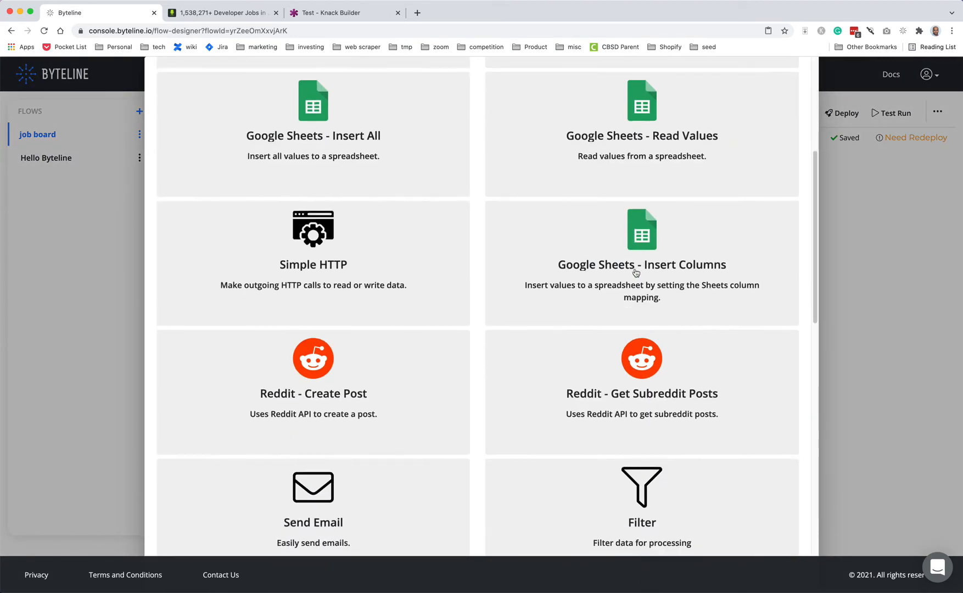
{"action": "left_click", "coordinate": [324, 357]}
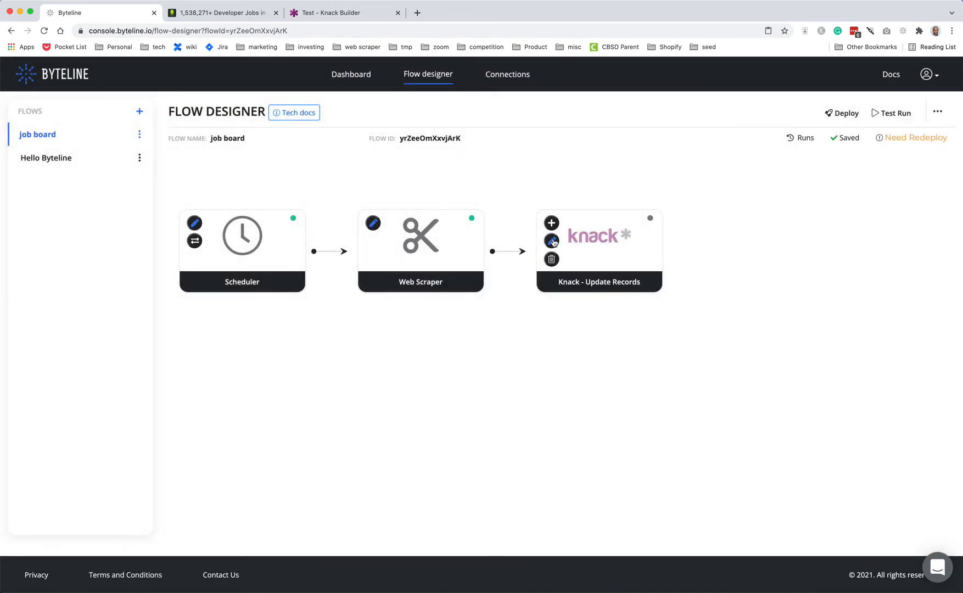
From the Knack node's settings, open the Knack connection setup and enter the Application ID copied from Knack's API & Code settings.
{"action": "left_click", "coordinate": [552, 241]}
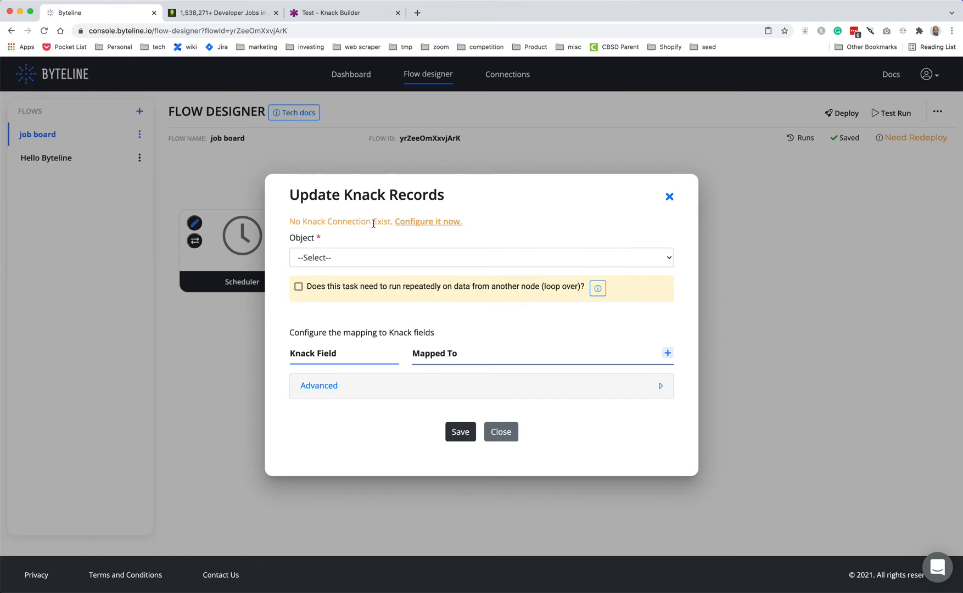
{"action": "left_click", "coordinate": [423, 223]}
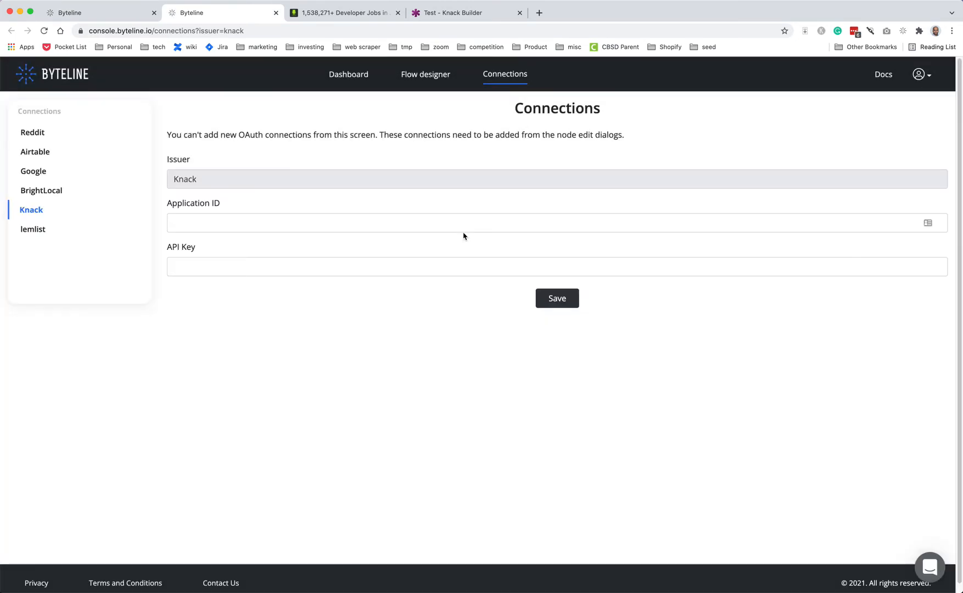
{"action": "left_click", "coordinate": [439, 15]}
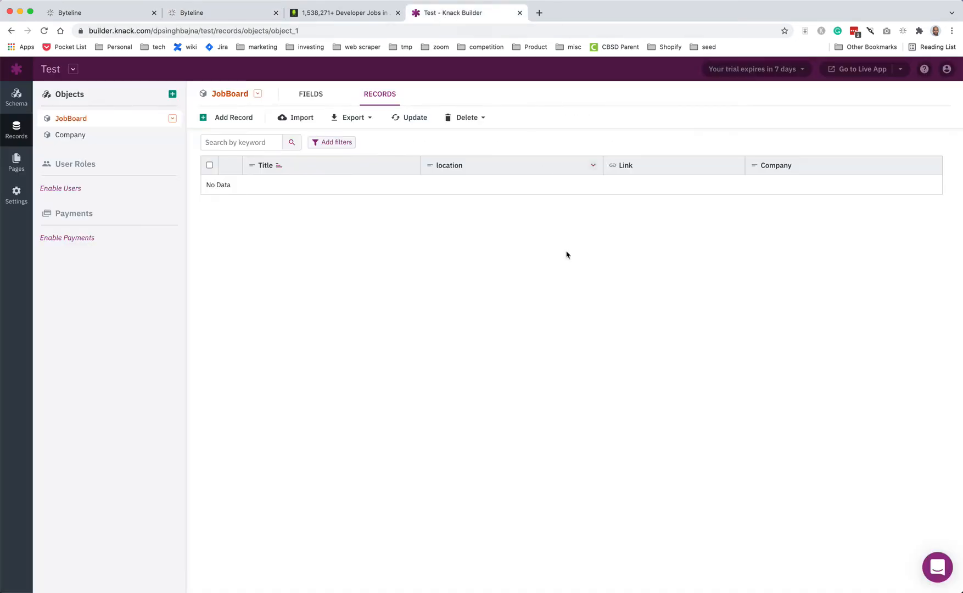
{"action": "left_click", "coordinate": [16, 196]}
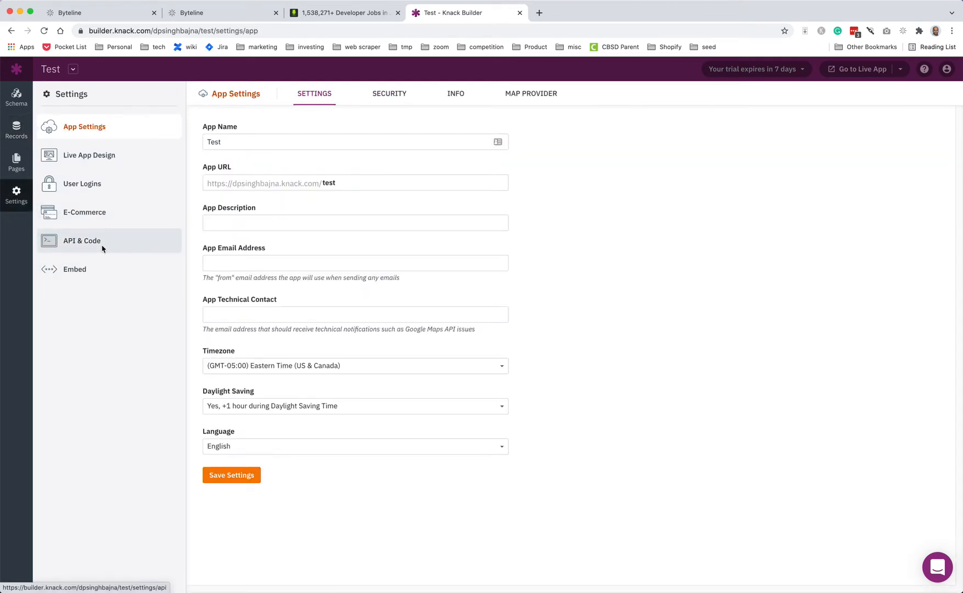
{"action": "left_click", "coordinate": [83, 247]}
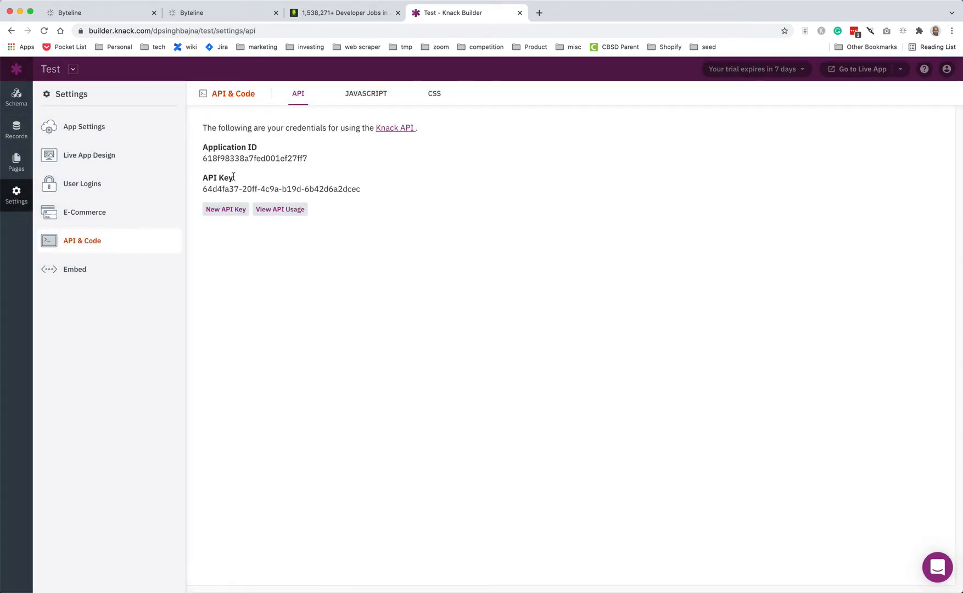
{"action": "double_click", "coordinate": [221, 157]}
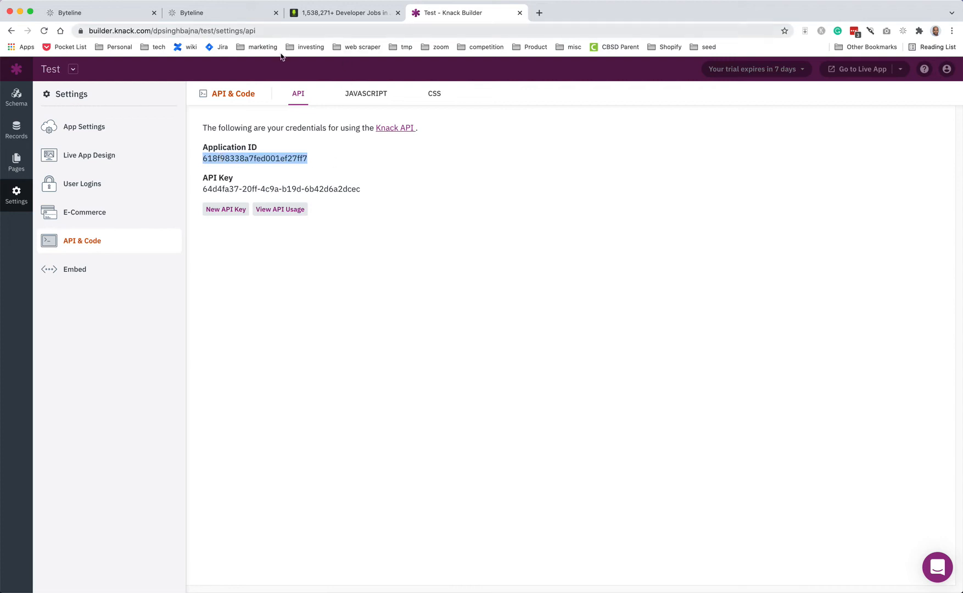
{"action": "left_click", "coordinate": [203, 17]}
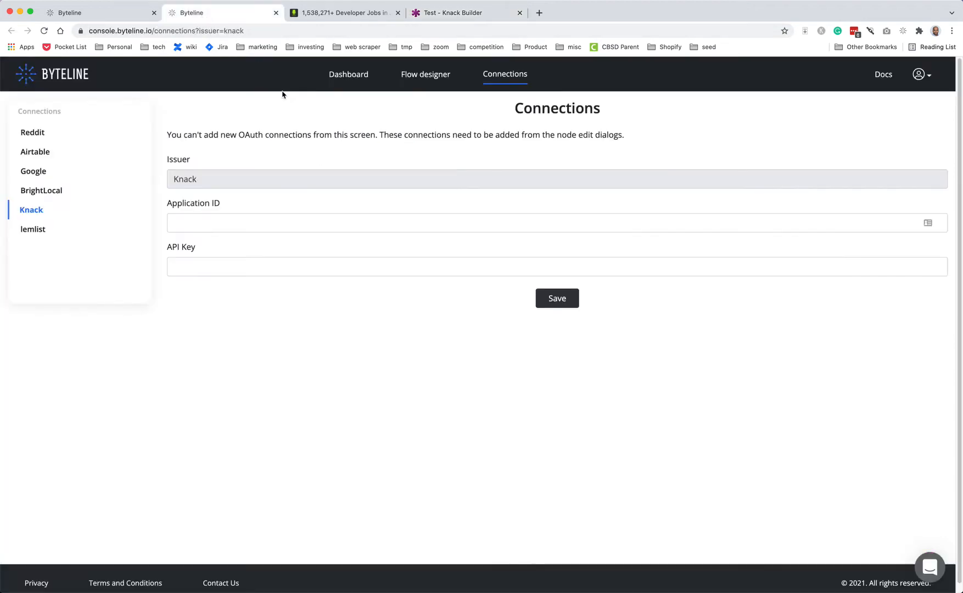
{"action": "left_click", "coordinate": [297, 218]}
{"action": "type", "text": "618f98338a7fed001ef27ff7"}
Copy the API key from Knack into the Byteline Knack connection's API Key field and save the connection.
{"action": "key", "text": "super+4"}
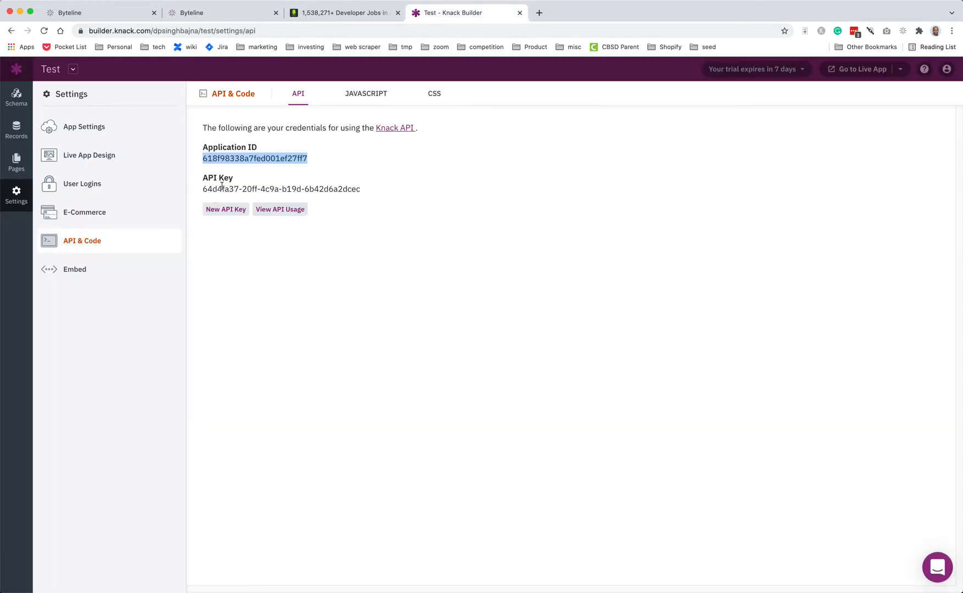
{"action": "left_click_drag", "start_coordinate": [202, 189], "coordinate": [361, 190]}
{"action": "key", "text": "super+c"}
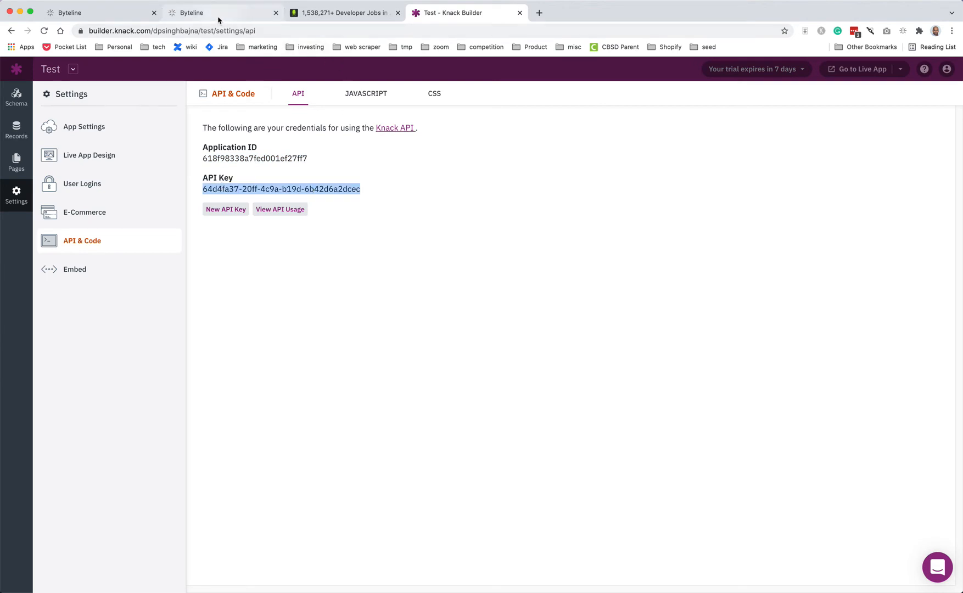
{"action": "left_click", "coordinate": [219, 15]}
{"action": "left_click", "coordinate": [230, 263]}
{"action": "key", "text": "super+v"}
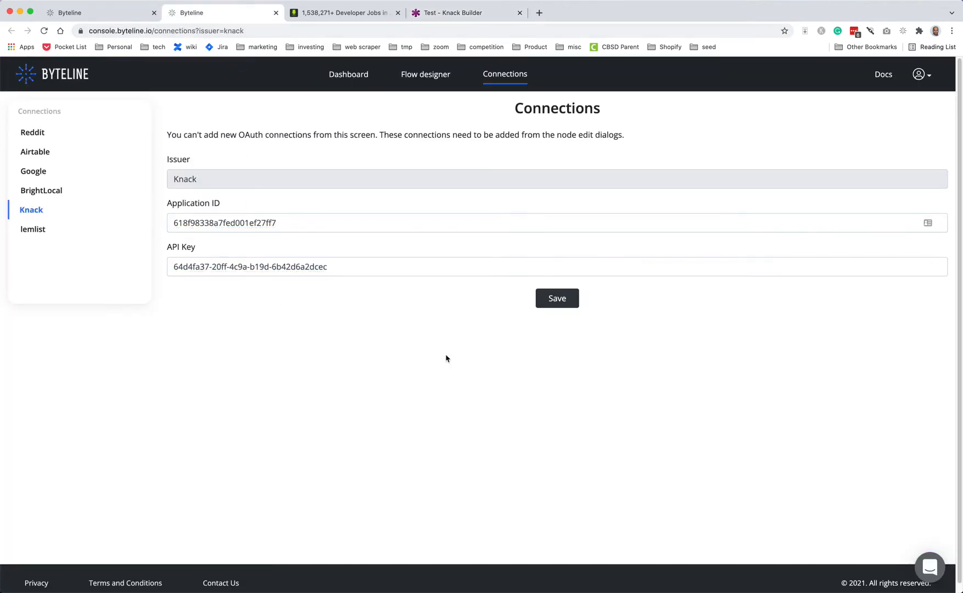
{"action": "left_click", "coordinate": [563, 306]}
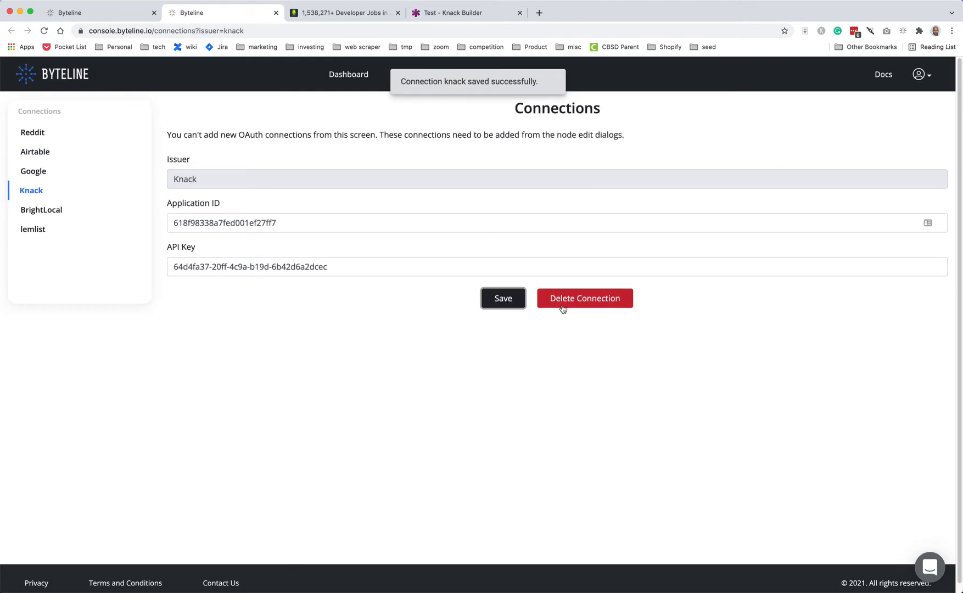
Close the connections page and refresh the Knack connection status in the Update Knack Records settings.
{"action": "left_click", "coordinate": [276, 12]}
{"action": "left_click", "coordinate": [92, 13]}
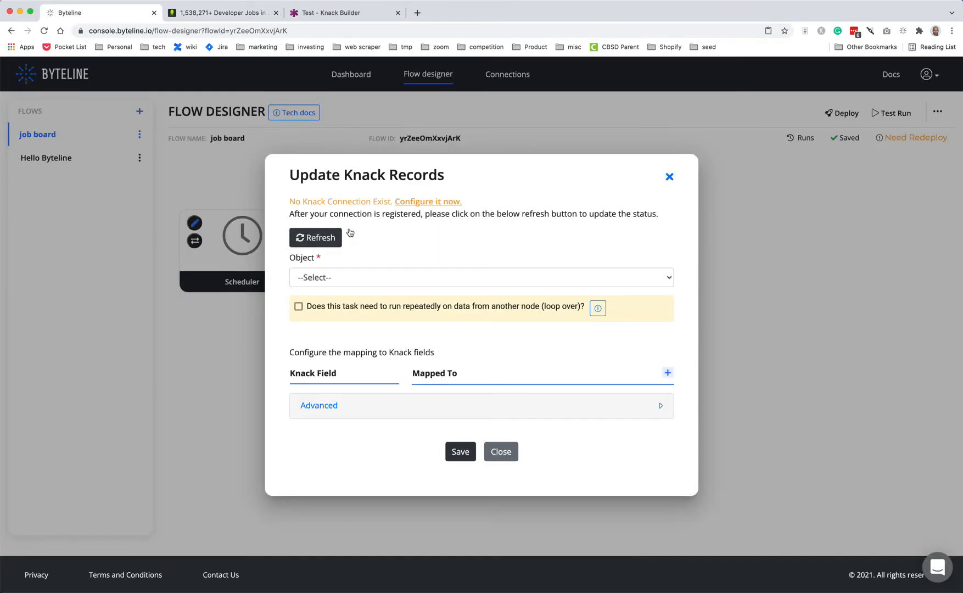
{"action": "left_click", "coordinate": [314, 238]}
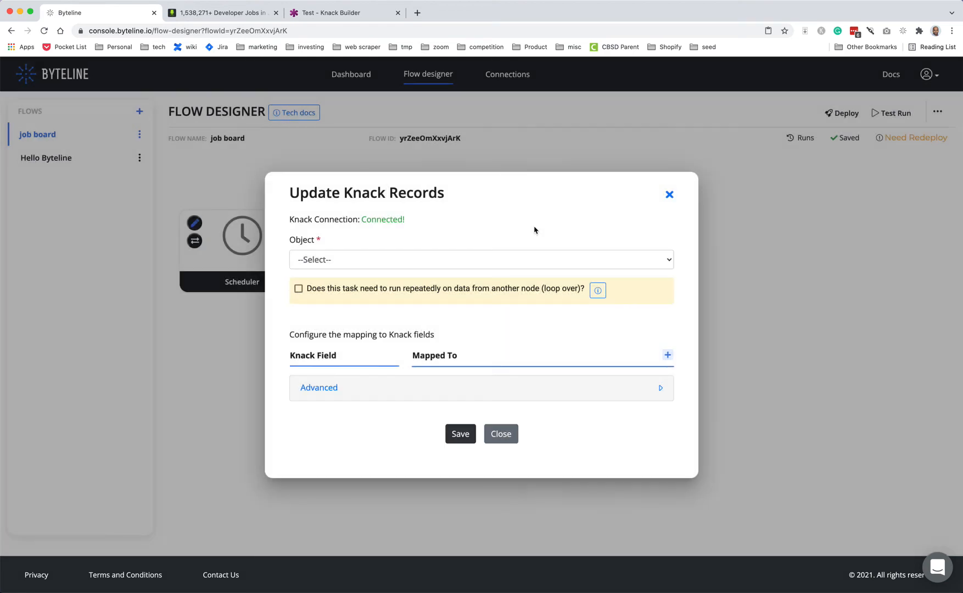
Choose JobBoard as the Knack object and make the task loop over the web_scraper data.
{"action": "left_click", "coordinate": [394, 262]}
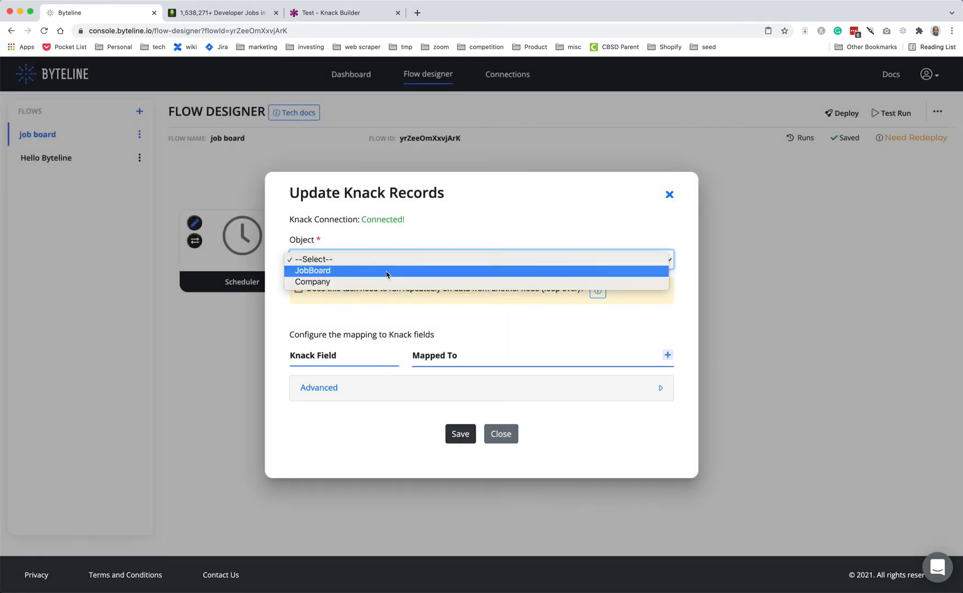
{"action": "left_click", "coordinate": [387, 271]}
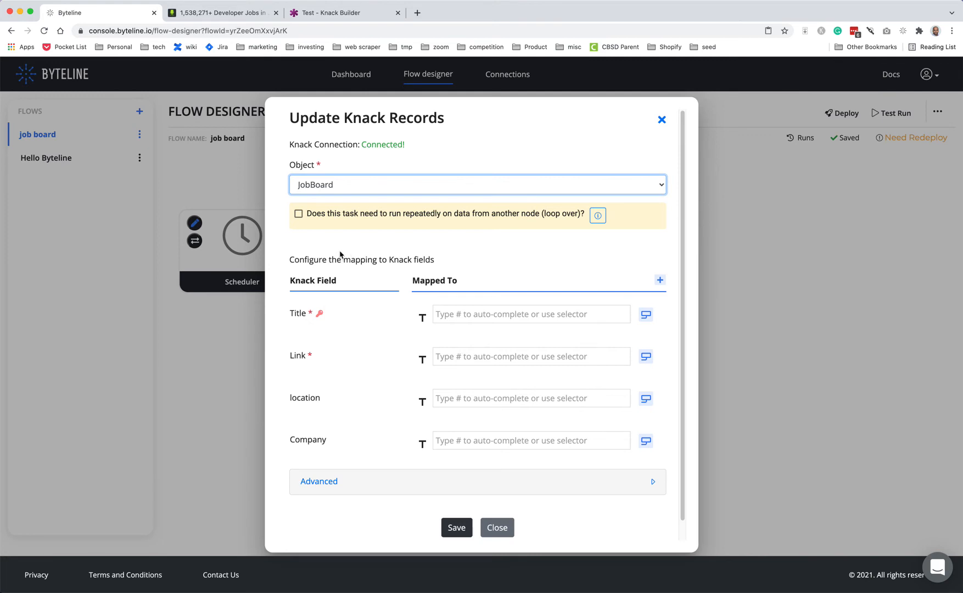
{"action": "left_click", "coordinate": [300, 217]}
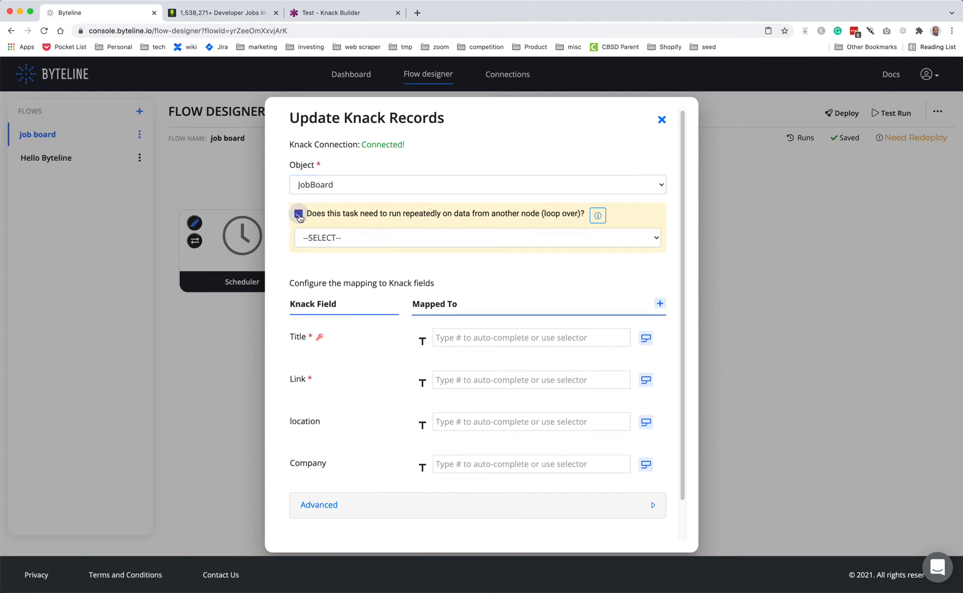
{"action": "left_click", "coordinate": [359, 237]}
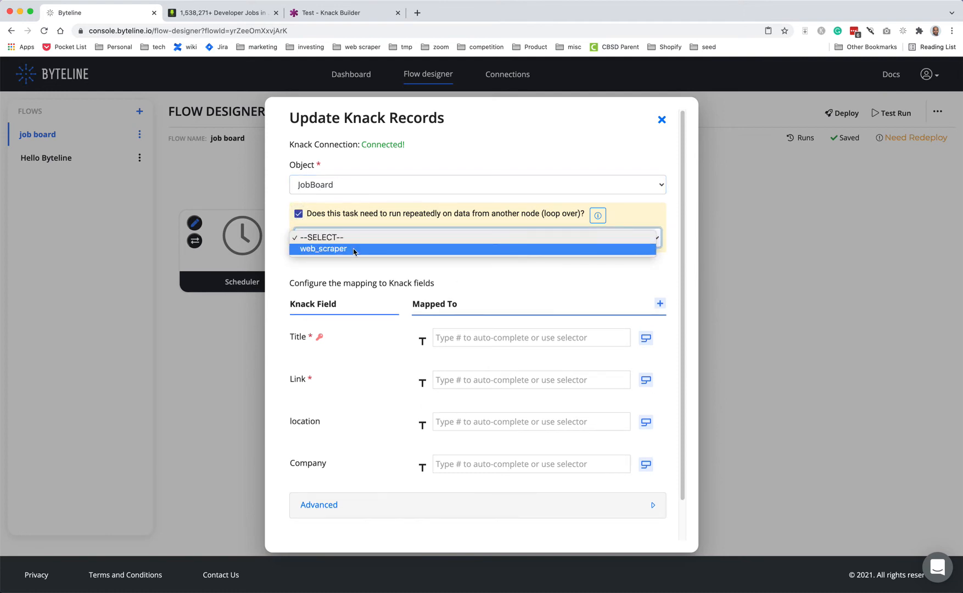
{"action": "left_click", "coordinate": [354, 250]}
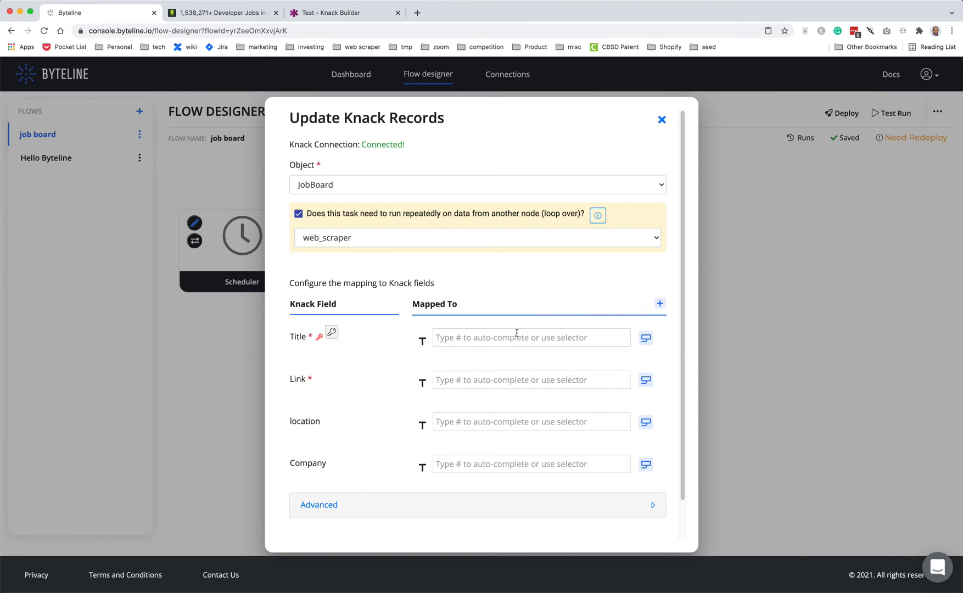
Map the Knack Title field to the title value of the Web Scraper's jobs output.
{"action": "scroll", "coordinate": [517, 333], "scroll_direction": "down", "scroll_amount": 2}
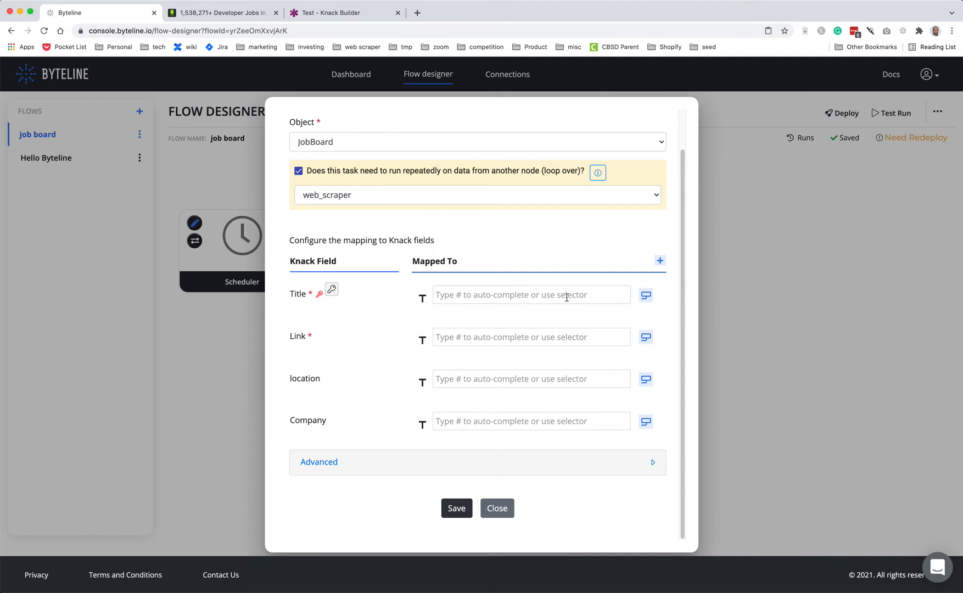
{"action": "left_click", "coordinate": [646, 295]}
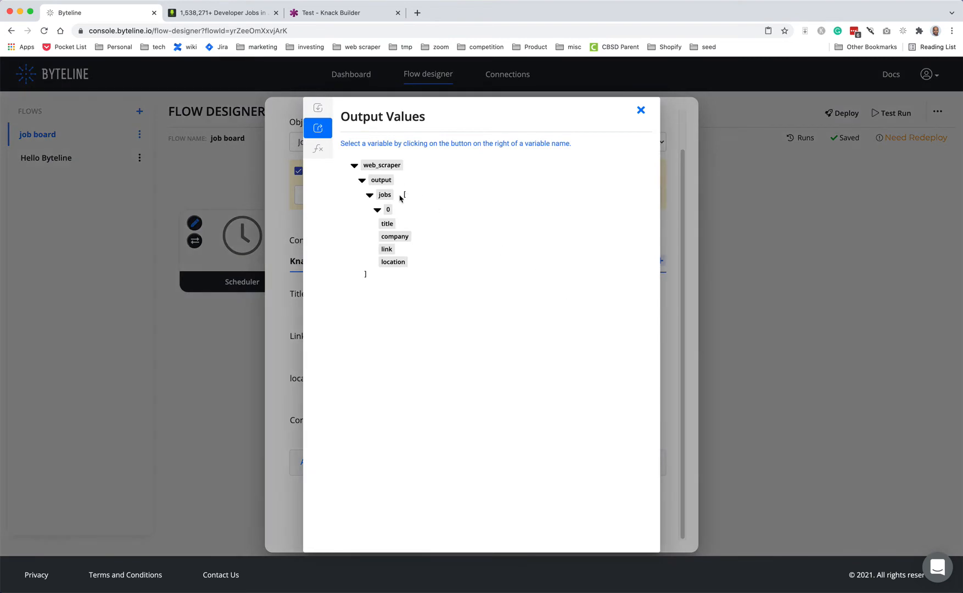
{"action": "left_click", "coordinate": [388, 224]}
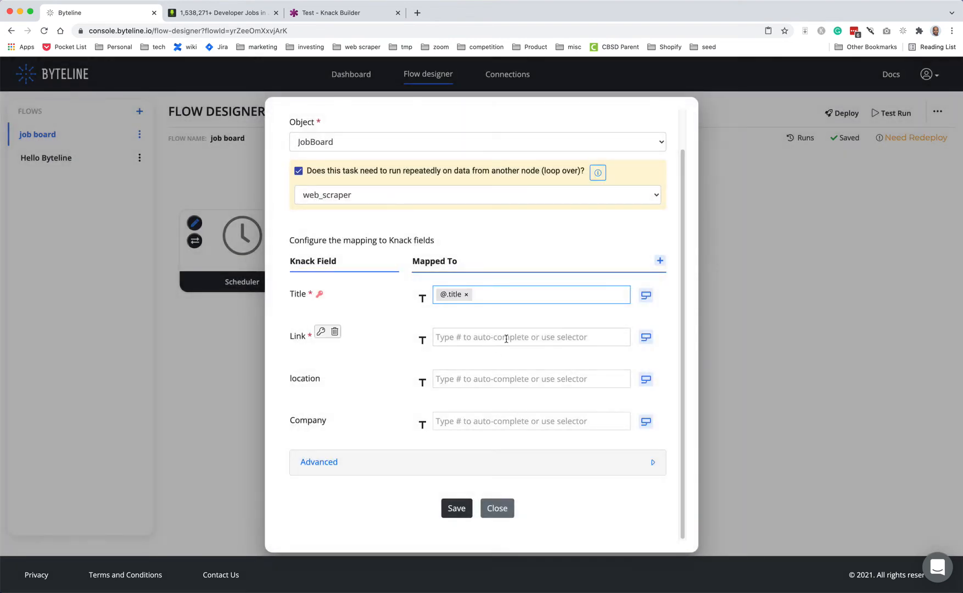
Map the Knack Link, location and Company fields to the link, location and company values of the Web Scraper's jobs output.
{"action": "left_click", "coordinate": [646, 338]}
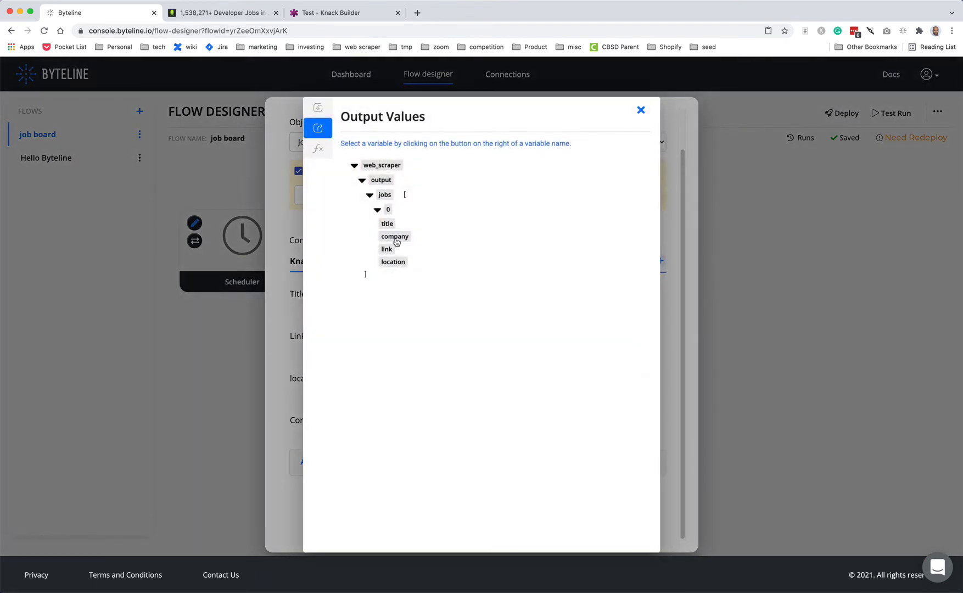
{"action": "left_click", "coordinate": [388, 250]}
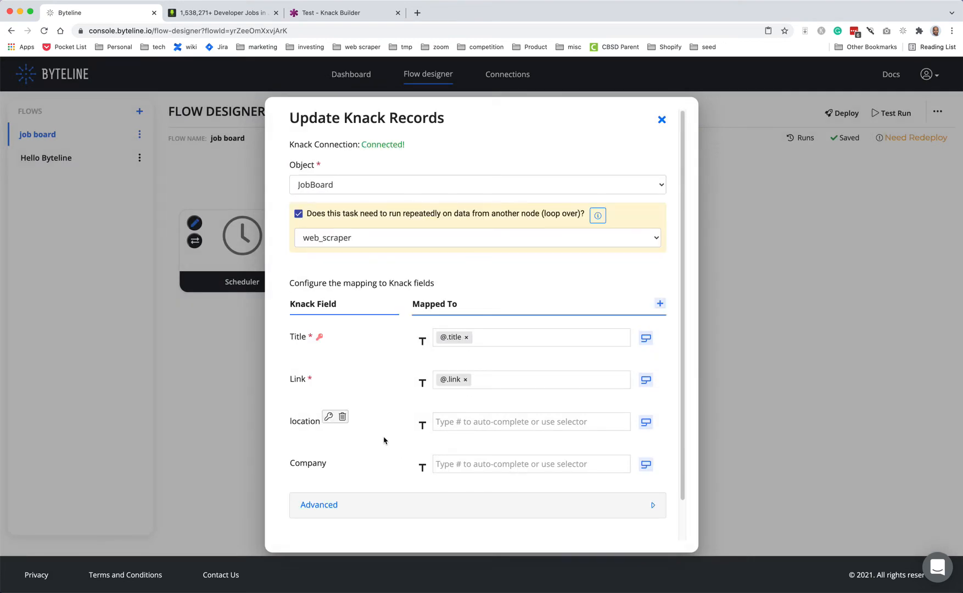
{"action": "left_click", "coordinate": [647, 423]}
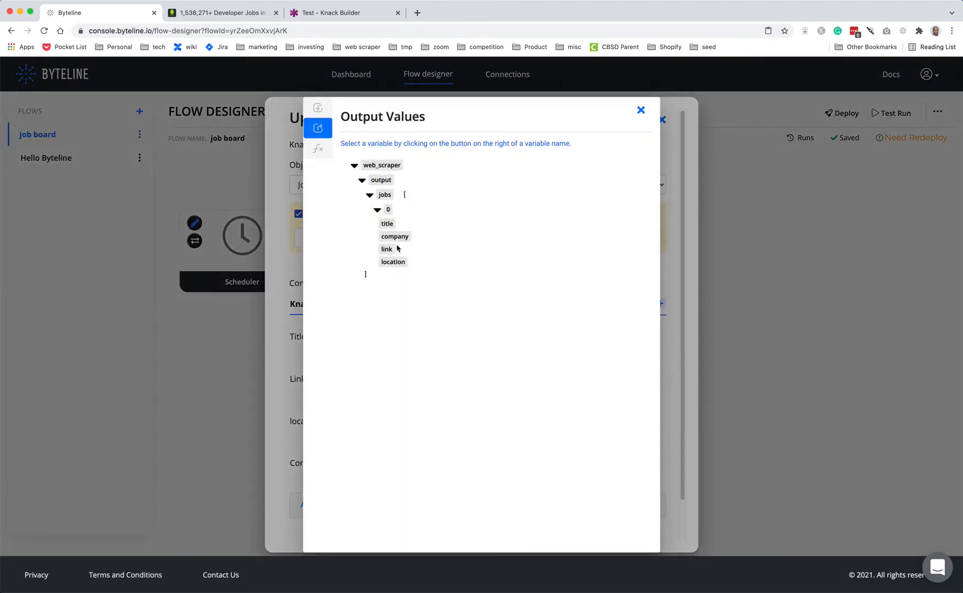
{"action": "left_click", "coordinate": [393, 262]}
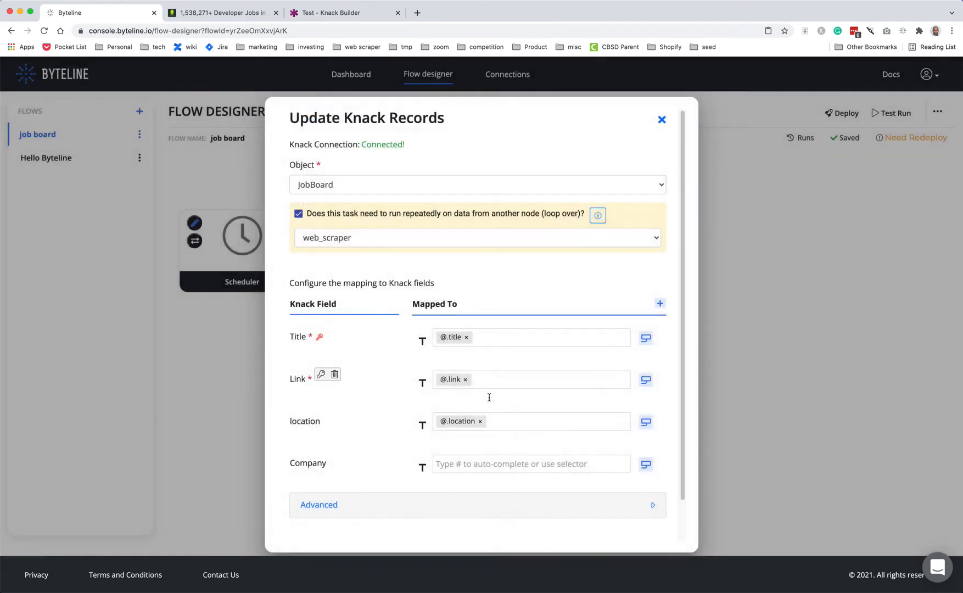
{"action": "left_click", "coordinate": [647, 465]}
{"action": "left_click", "coordinate": [399, 240]}
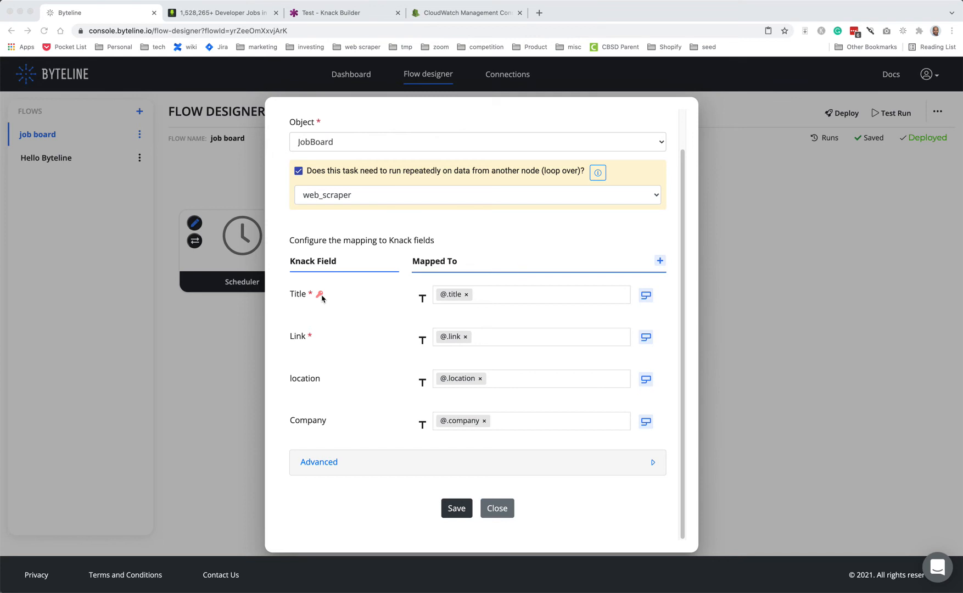
Mark the location field as a key field and save the Update Knack Records settings.
{"action": "left_click", "coordinate": [314, 379]}
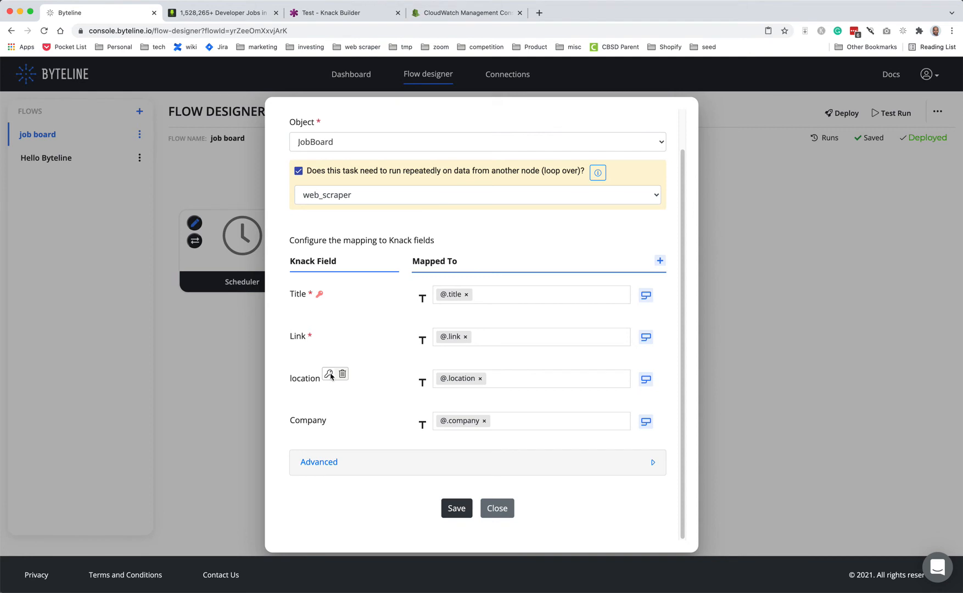
{"action": "left_click", "coordinate": [329, 375]}
{"action": "left_click", "coordinate": [455, 509]}
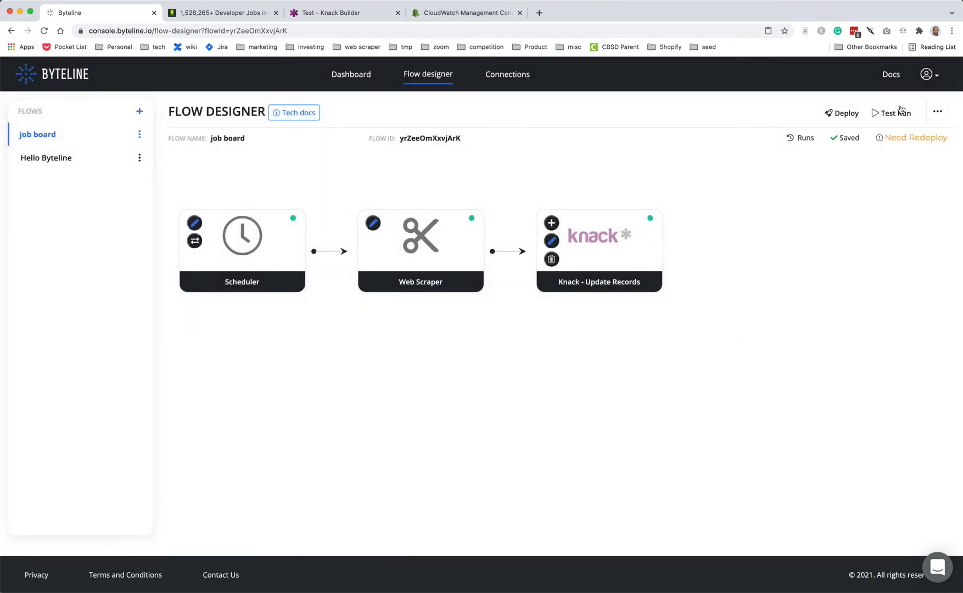
Test run the job board flow and check the output details of the Knack - Update Records node.
{"action": "left_click", "coordinate": [896, 113]}
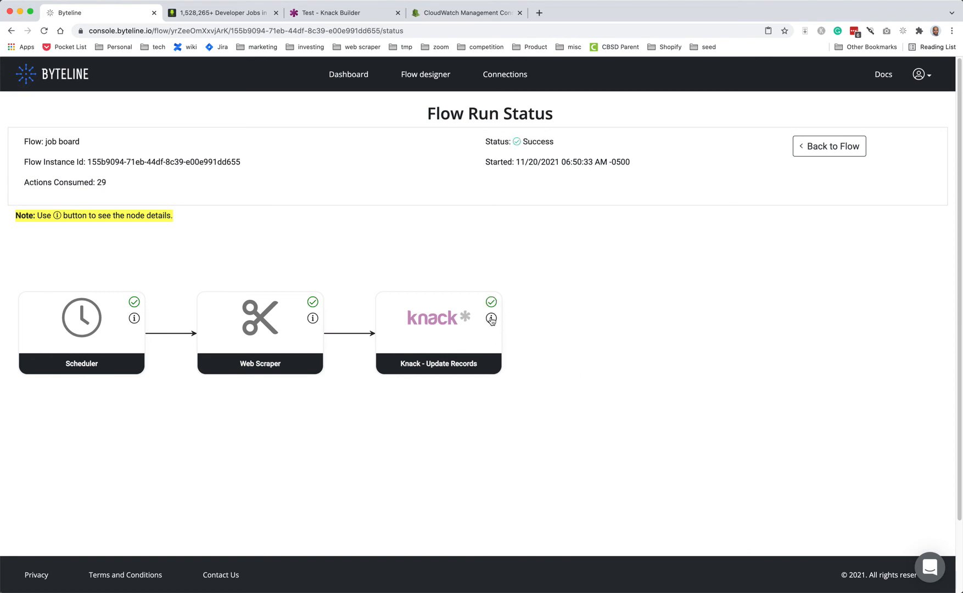
{"action": "left_click", "coordinate": [492, 319]}
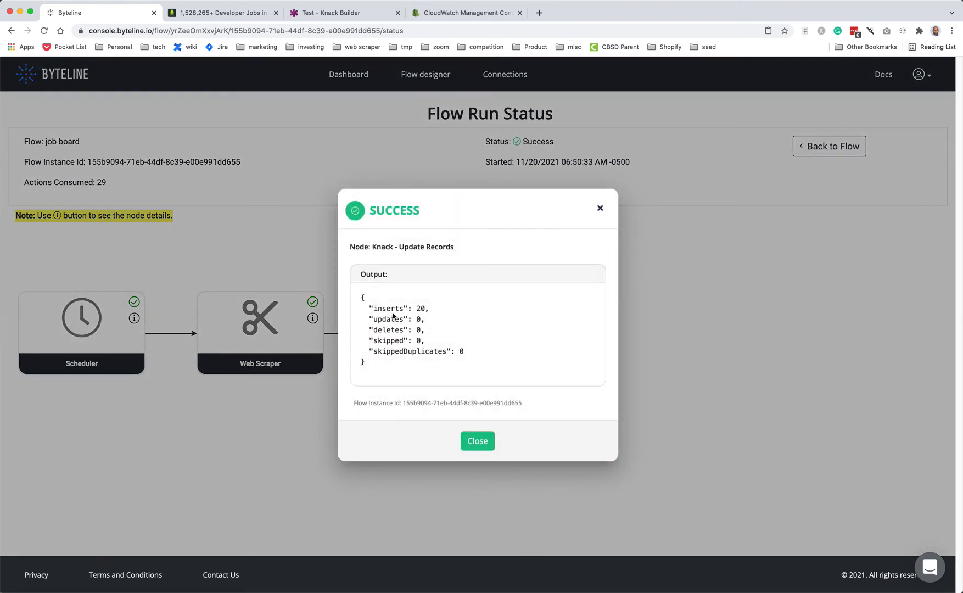
{"action": "left_click", "coordinate": [476, 443]}
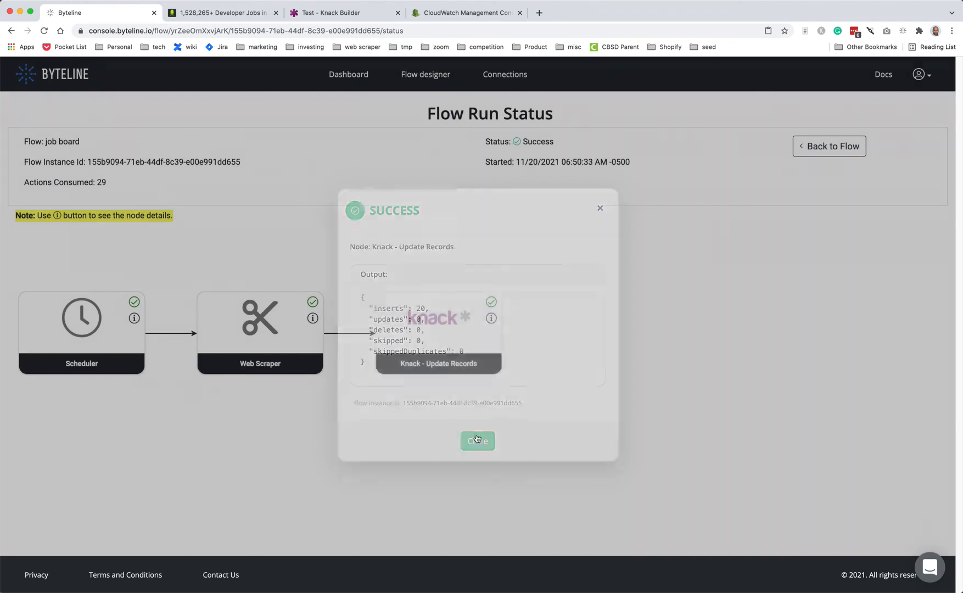
Switch to Knack, reload the JobBoard records and examine their title, location, link and company columns.
{"action": "left_click", "coordinate": [344, 17]}
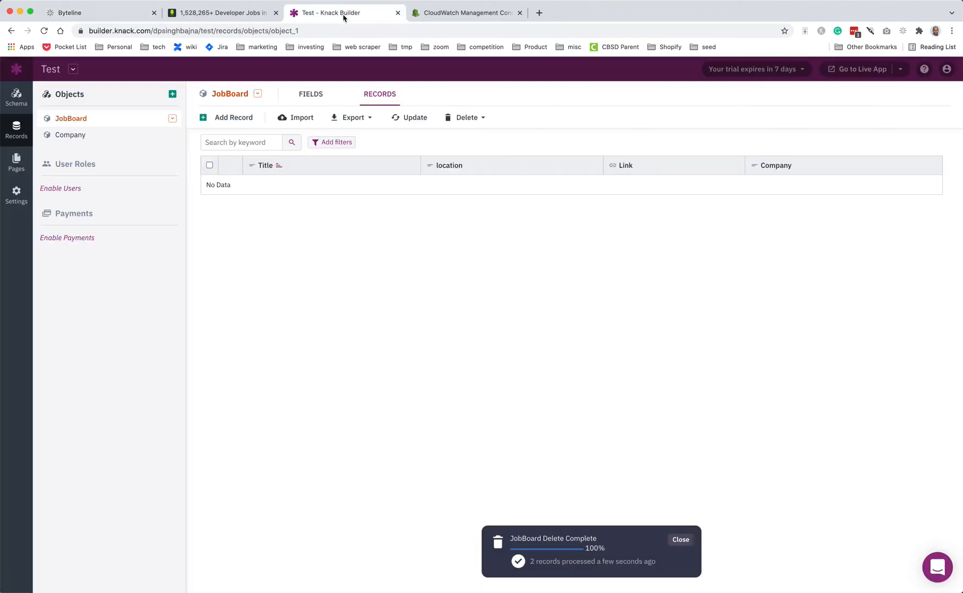
{"action": "left_click", "coordinate": [83, 137]}
{"action": "left_click", "coordinate": [76, 119]}
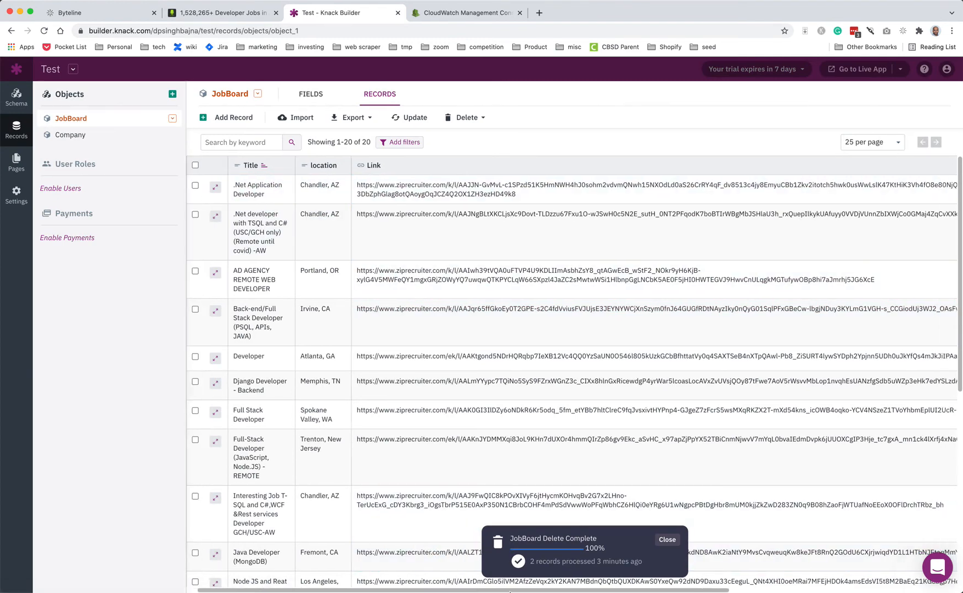
{"action": "left_click_drag", "start_coordinate": [448, 591], "coordinate": [667, 591]}
{"action": "left_click", "coordinate": [884, 213]}
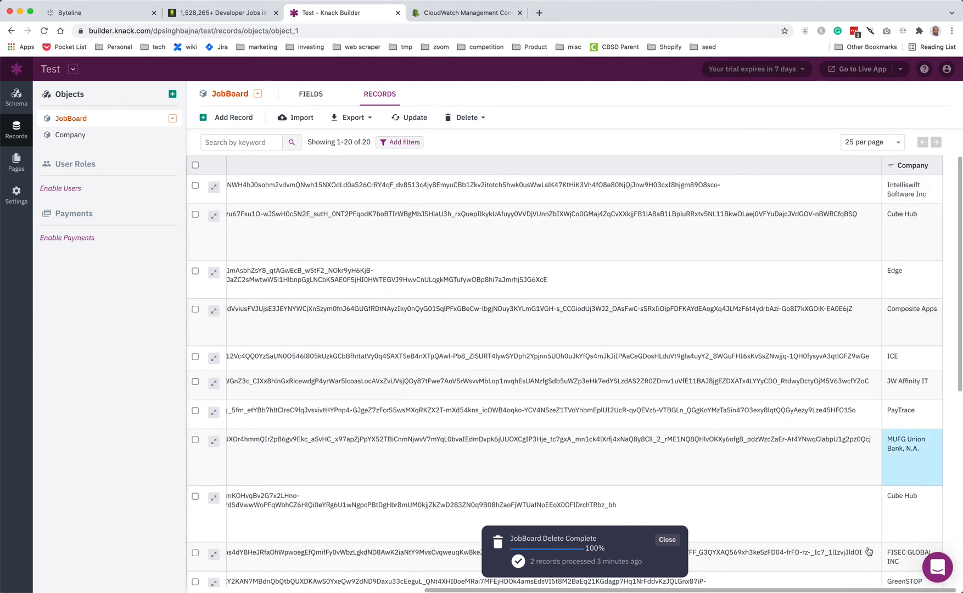
{"action": "left_click_drag", "start_coordinate": [770, 591], "coordinate": [531, 591]}
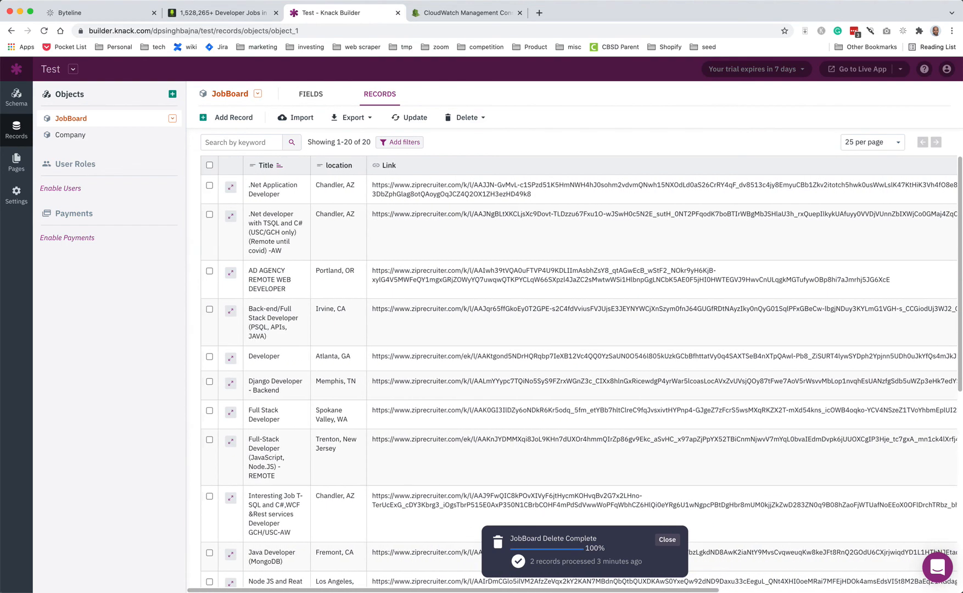
{"action": "left_click", "coordinate": [371, 343]}
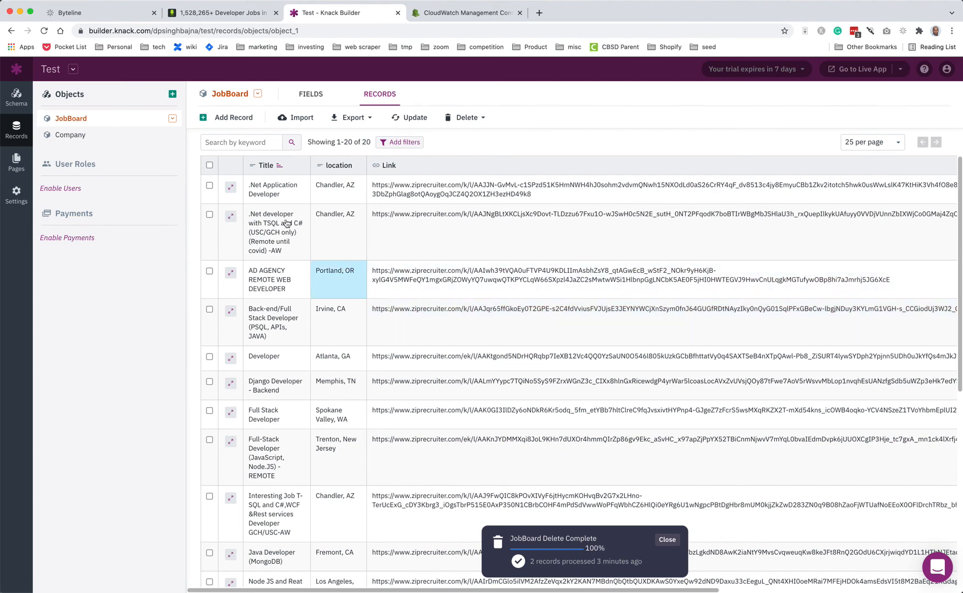
Delete the .Net Application Developer and .Net developer with TSQL and C# records from JobBoard.
{"action": "left_click", "coordinate": [210, 185]}
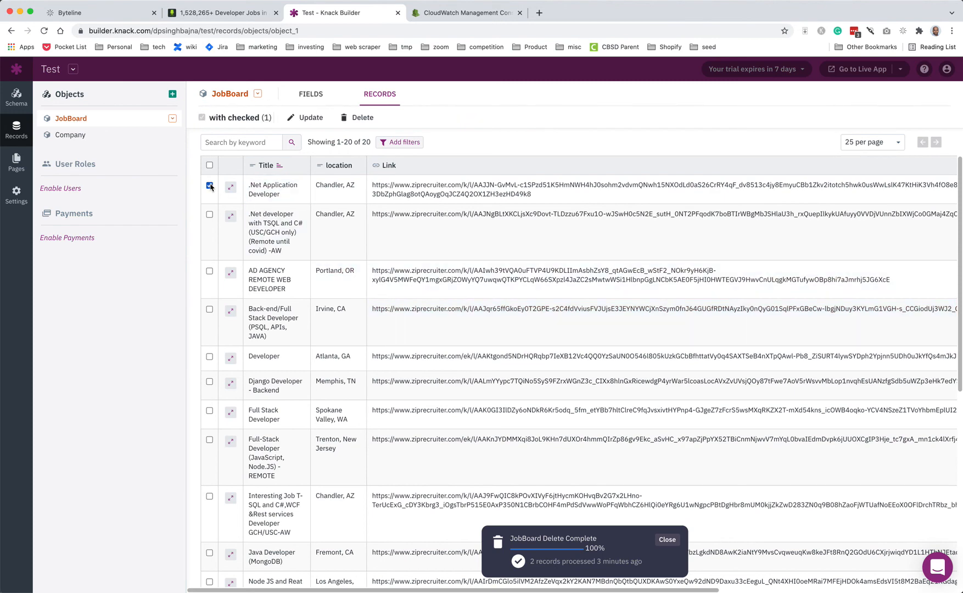
{"action": "left_click", "coordinate": [210, 215]}
{"action": "left_click", "coordinate": [354, 119]}
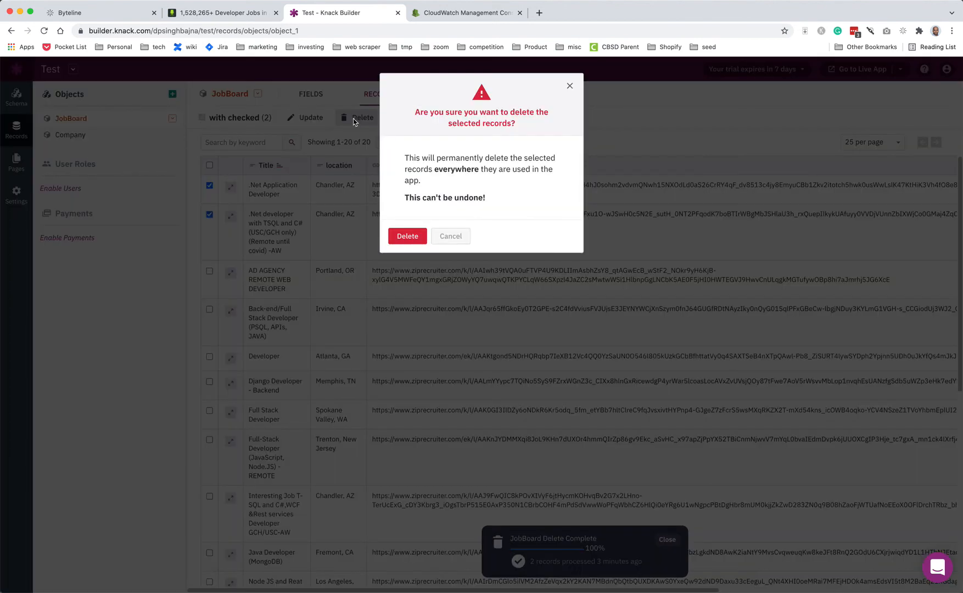
{"action": "left_click", "coordinate": [394, 242]}
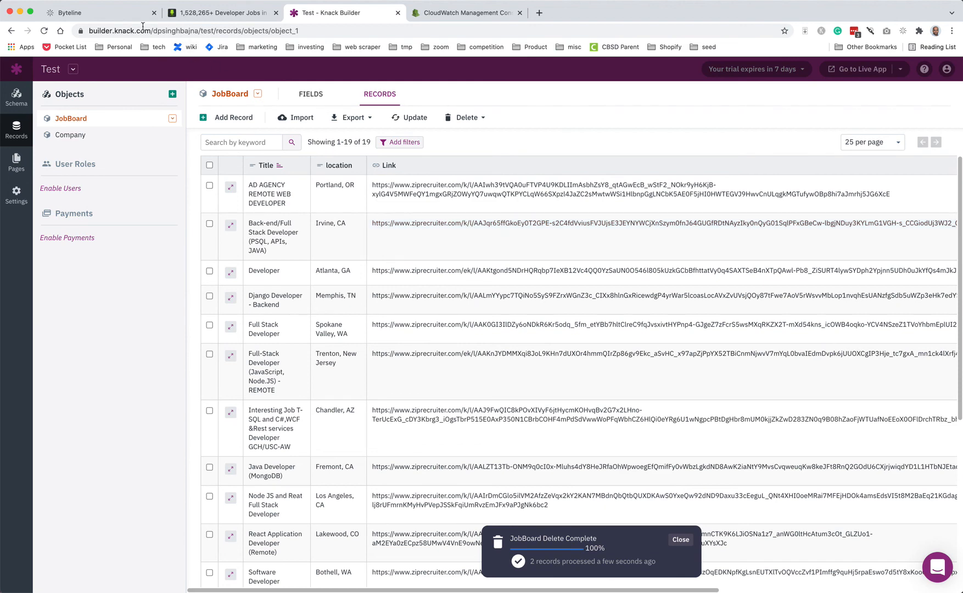
Return to the job board flow in Byteline, test run it again and check the Knack - Update Records node's insert and update counts.
{"action": "left_click", "coordinate": [91, 13]}
{"action": "left_click", "coordinate": [809, 151]}
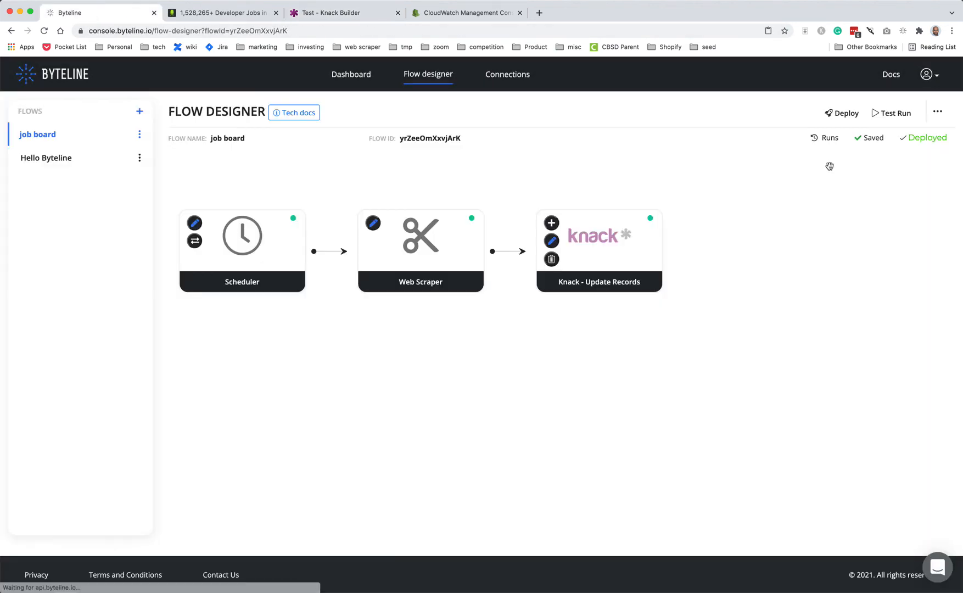
{"action": "left_click", "coordinate": [891, 113]}
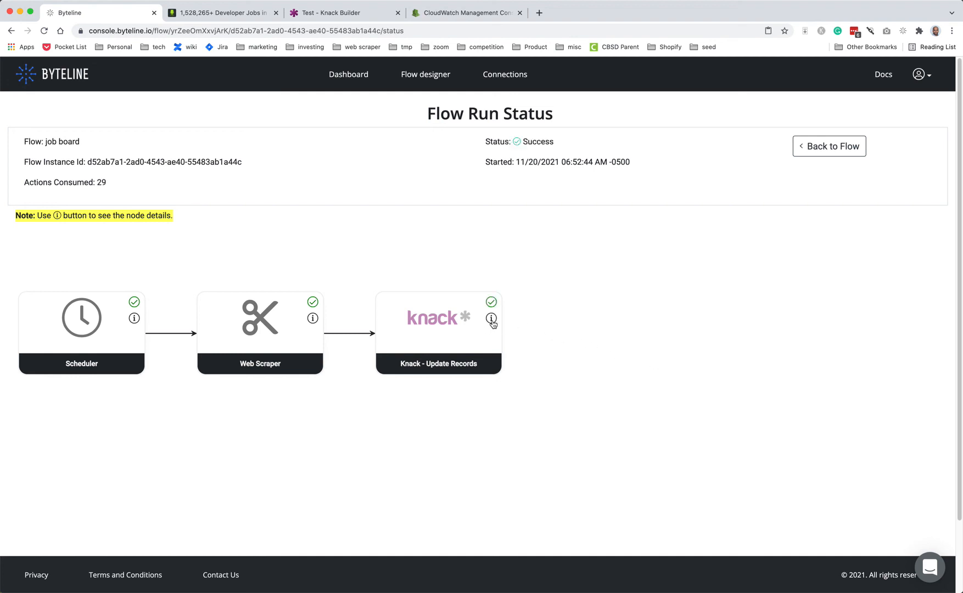
{"action": "left_click", "coordinate": [492, 318]}
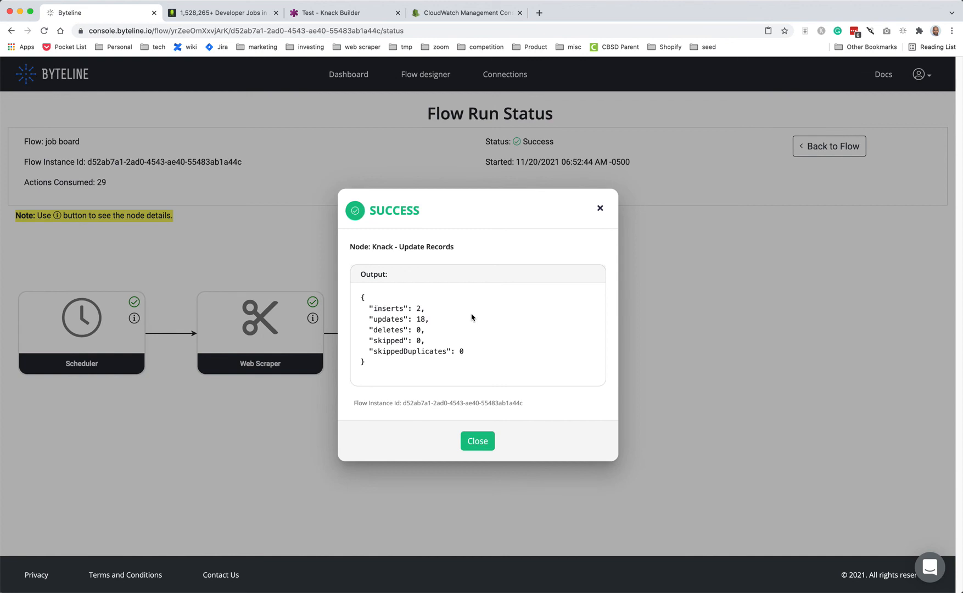
{"action": "left_click_drag", "start_coordinate": [412, 309], "coordinate": [430, 318]}
{"action": "left_click", "coordinate": [438, 311]}
Reload the JobBoard records in Knack to check for the two deleted jobs, and return to the Byteline run status.
{"action": "left_click", "coordinate": [316, 13]}
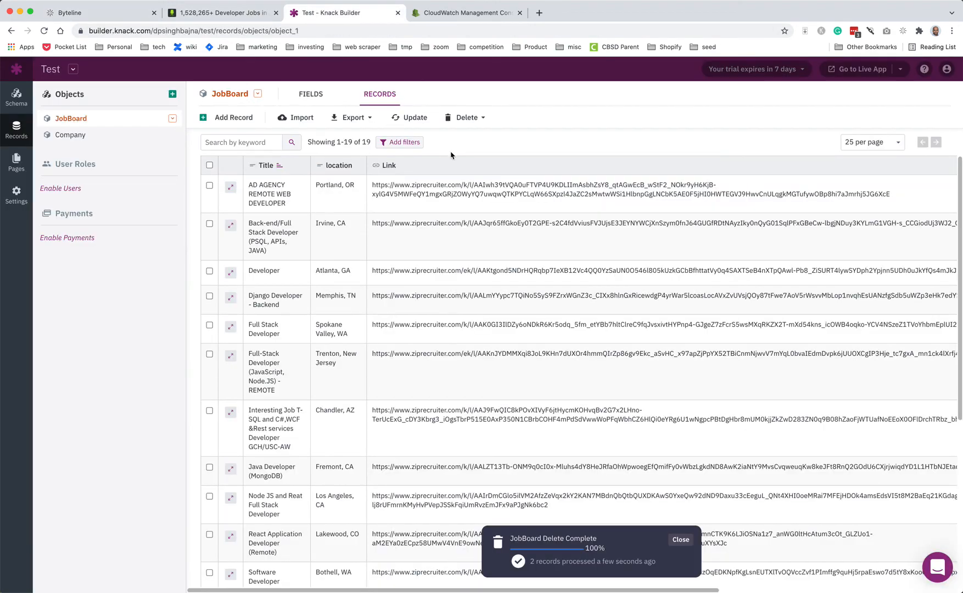
{"action": "left_click", "coordinate": [70, 135]}
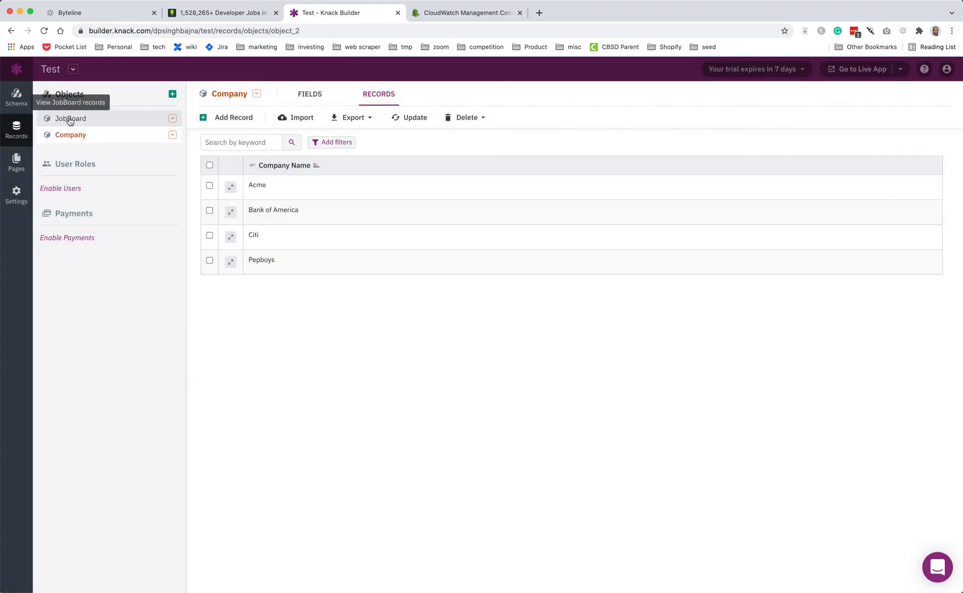
{"action": "left_click", "coordinate": [71, 119]}
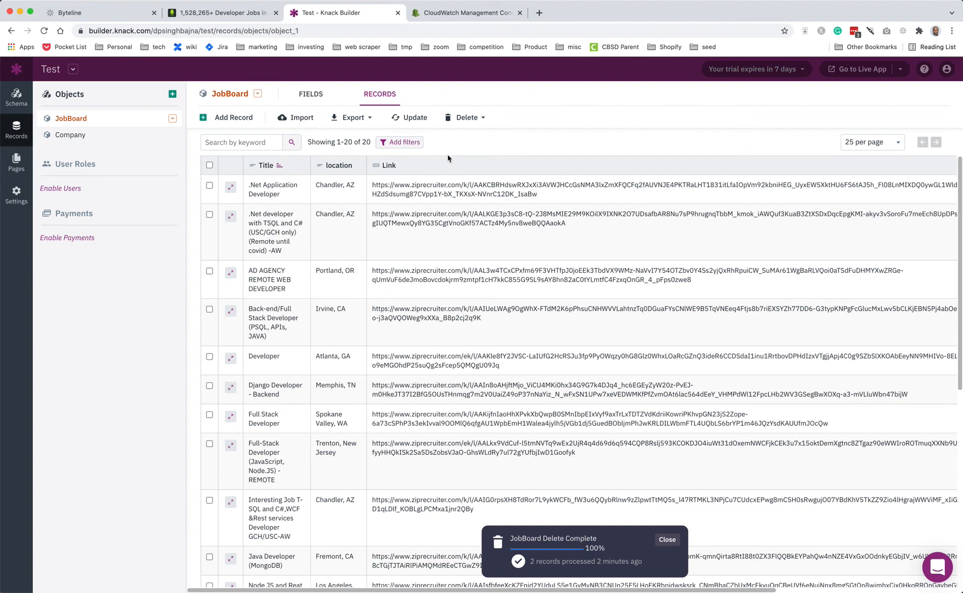
{"action": "left_click", "coordinate": [102, 14]}
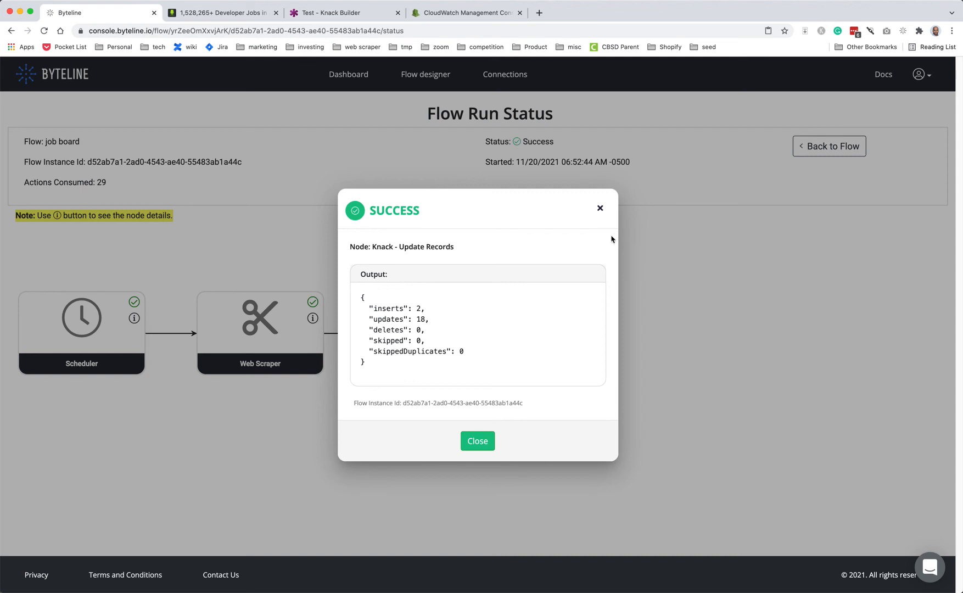